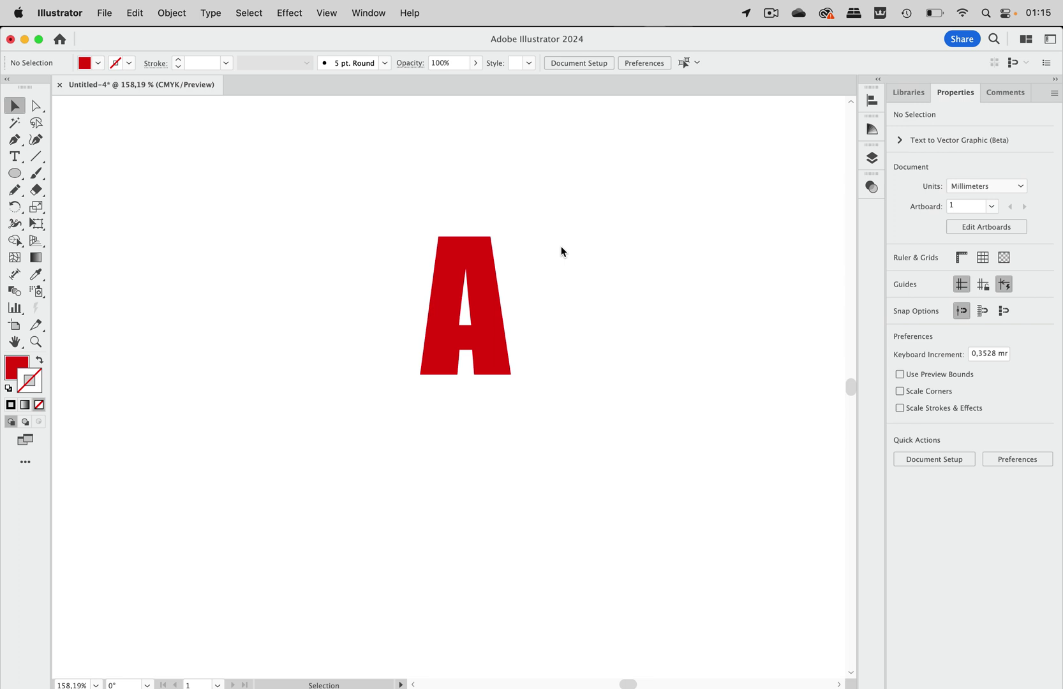
- Move the red letter A down-left and scale it up to about 111 pt
{"action": "left_click_drag", "start_coordinate": [491, 318], "coordinate": [474, 370]}
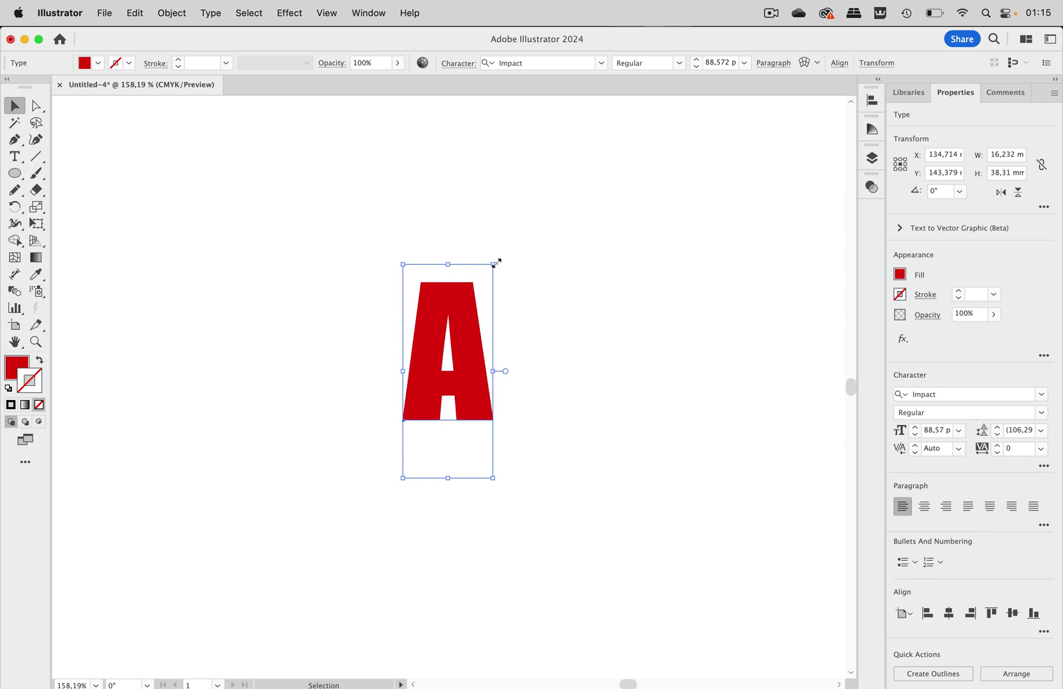
{"action": "left_click_drag", "start_coordinate": [496, 263], "coordinate": [538, 211]}
{"action": "left_click", "coordinate": [522, 338]}
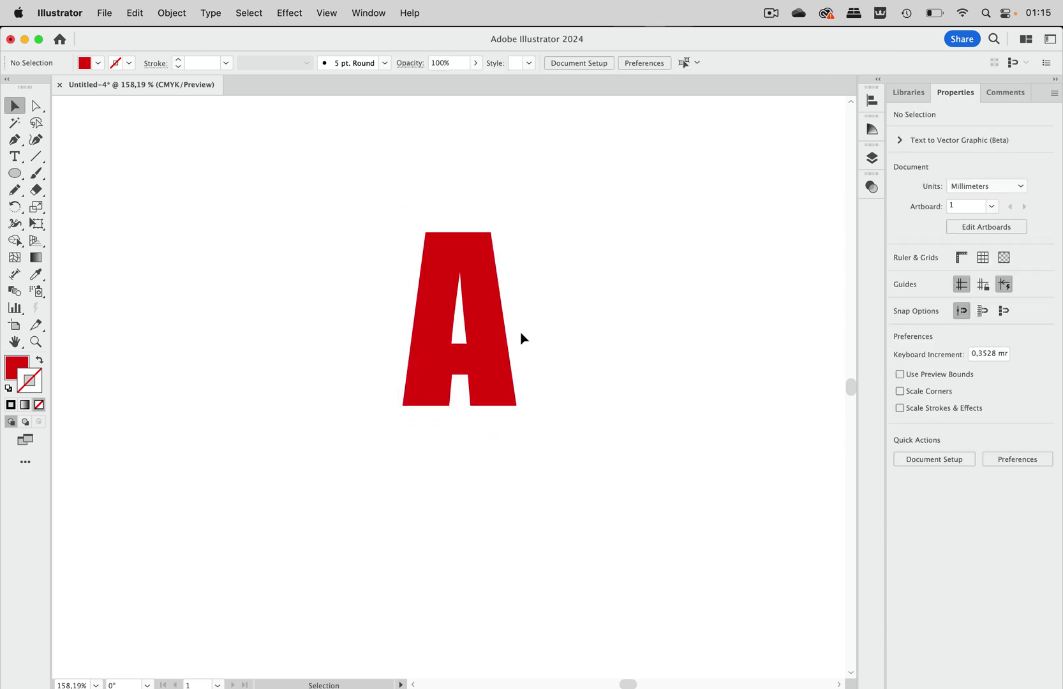
{"action": "left_click", "coordinate": [498, 363]}
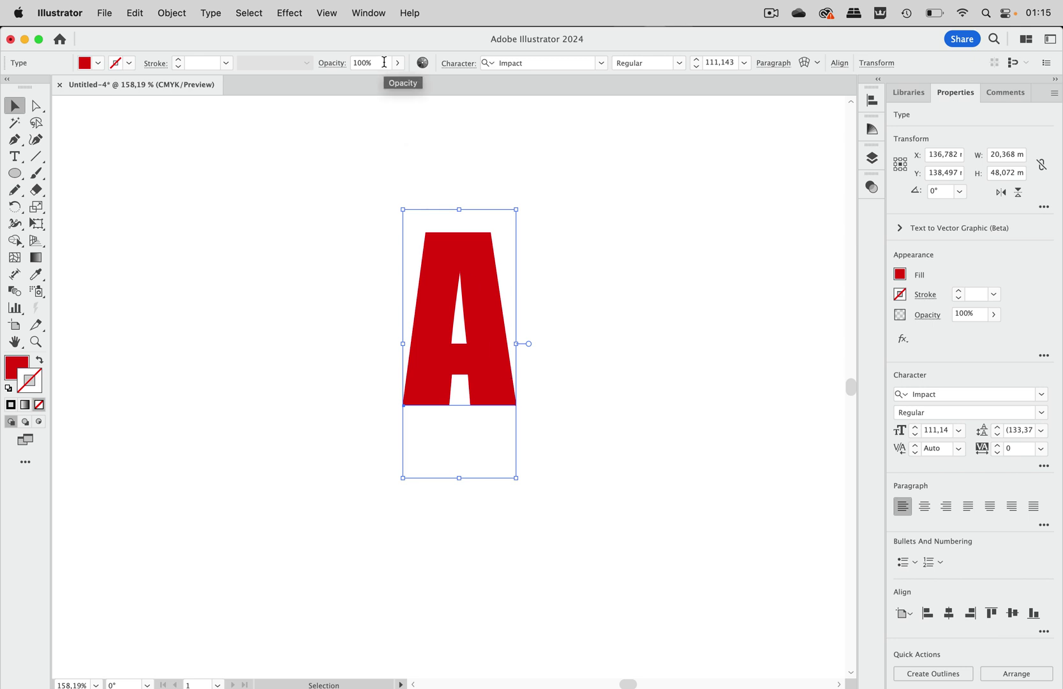
- Apply Extrude & Bevel (Classic) to the A with Off-Axis Front position and 50 pt depth
{"action": "left_click", "coordinate": [295, 16]}
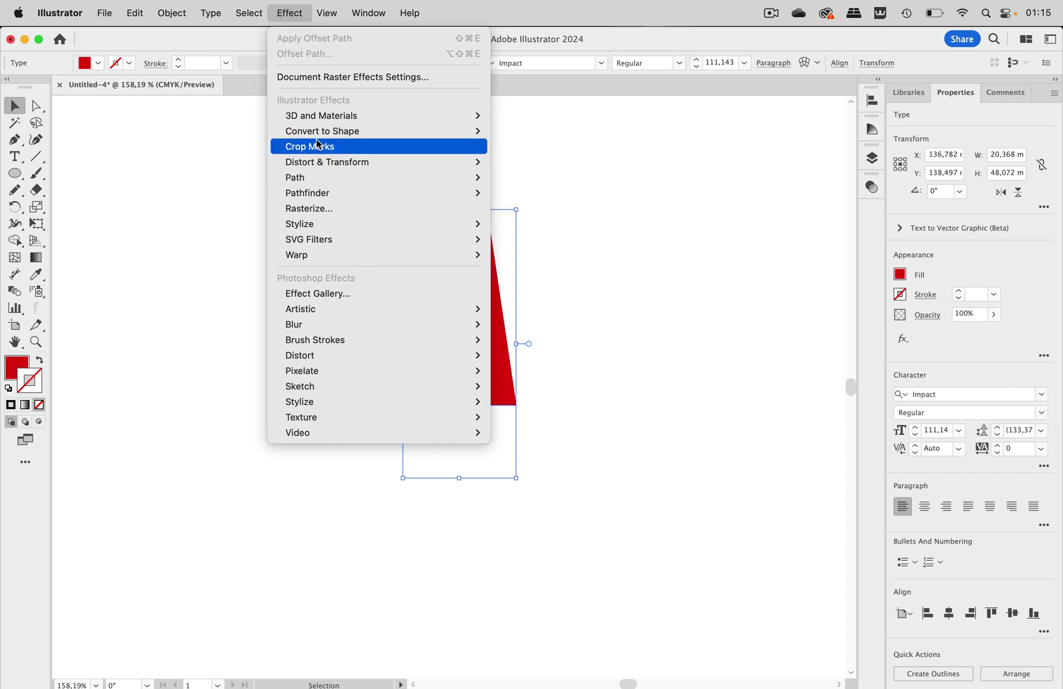
{"action": "mouse_move", "coordinate": [327, 116]}
{"action": "mouse_move", "coordinate": [527, 194]}
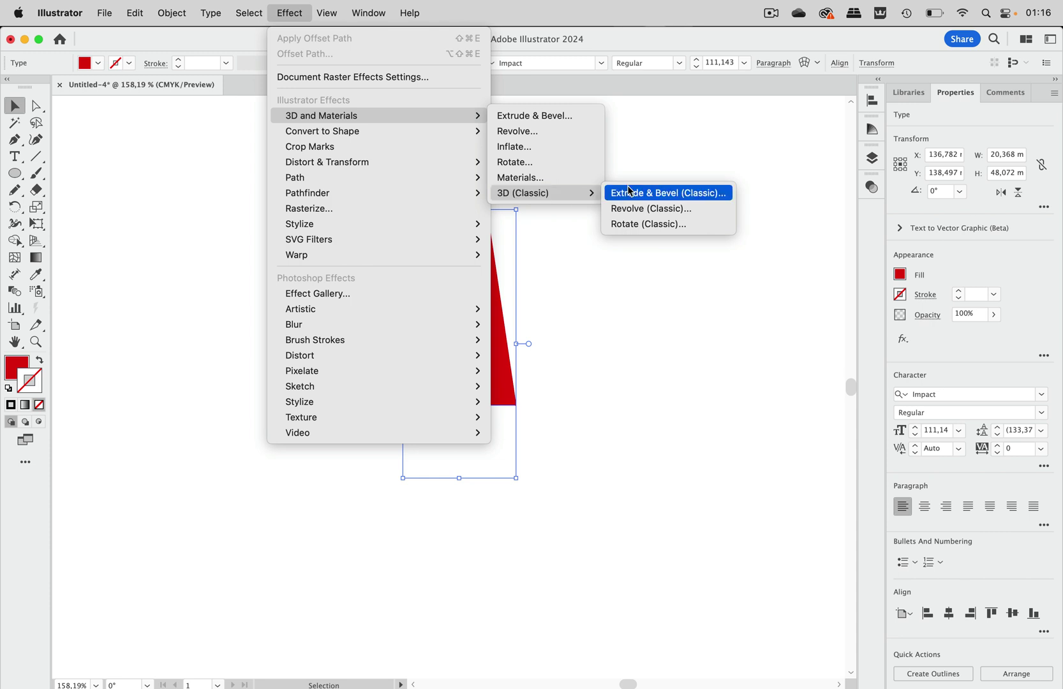
{"action": "left_click", "coordinate": [659, 194]}
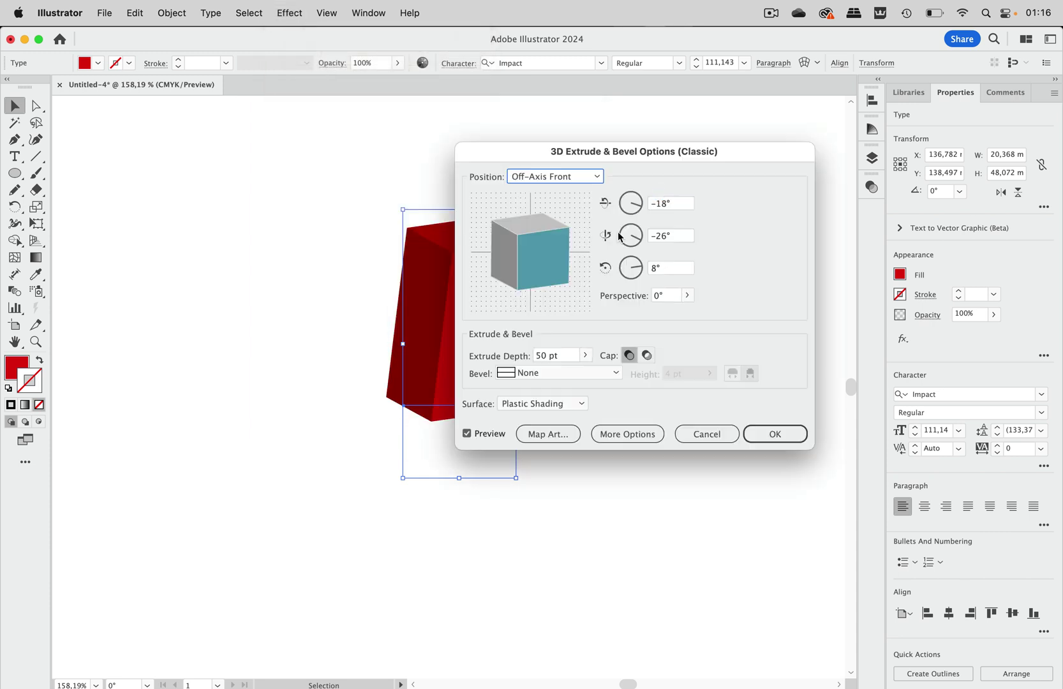
{"action": "left_click", "coordinate": [774, 435]}
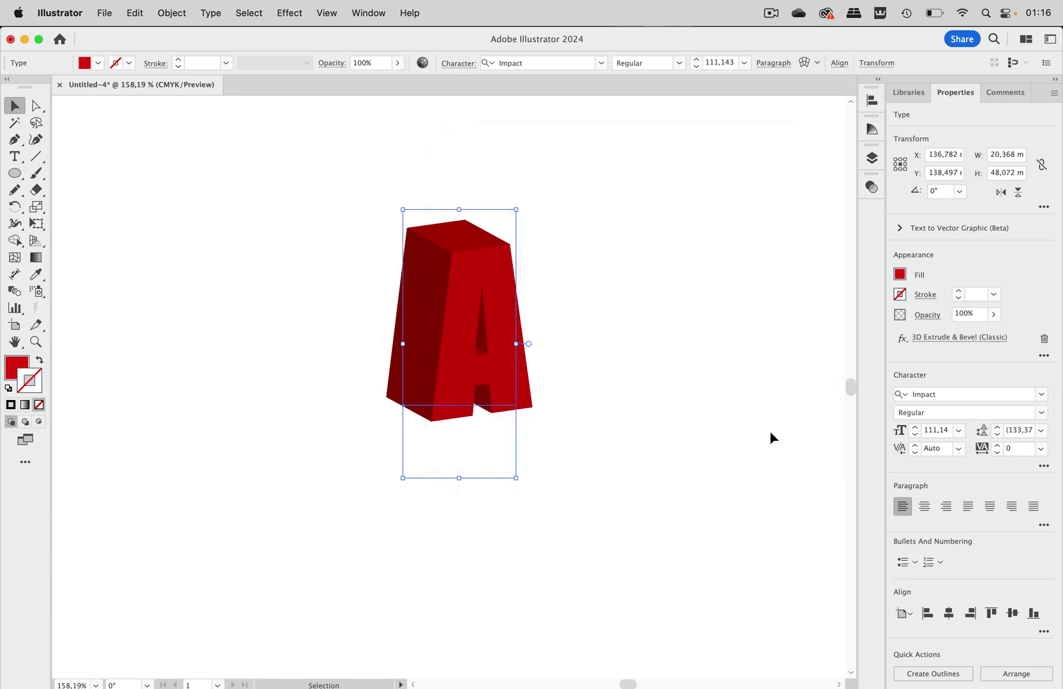
{"action": "left_click", "coordinate": [637, 335]}
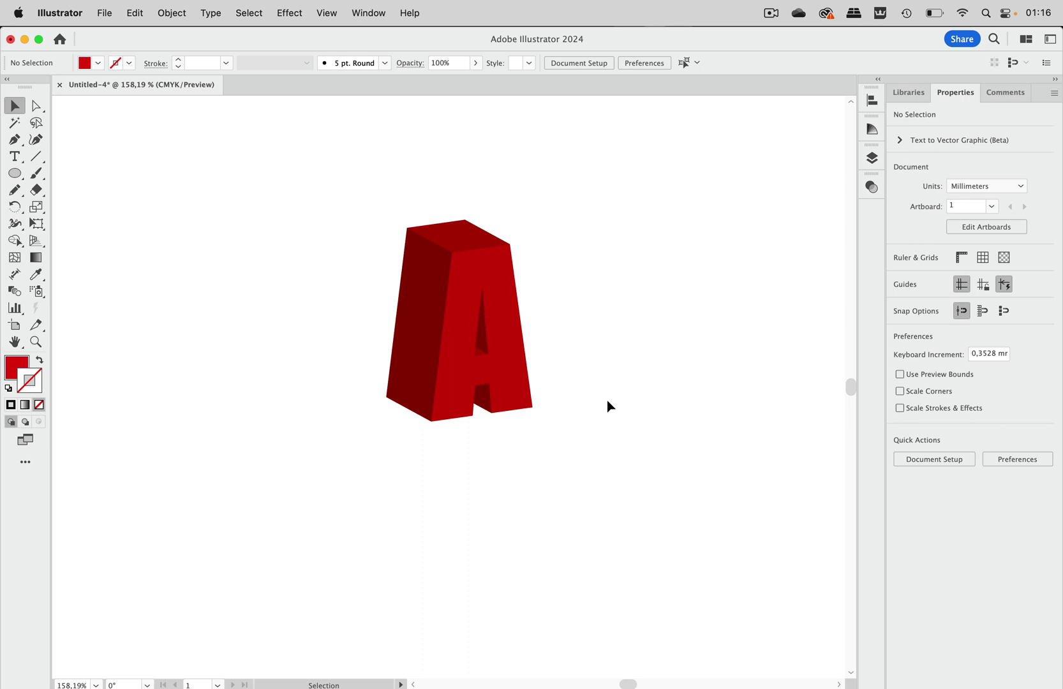
- Draw a small rectangle, about 6.2 × 5.4 mm, right of the A and fill it orange
{"action": "scroll", "coordinate": [607, 400], "scroll_direction": "right", "scroll_amount": 4}
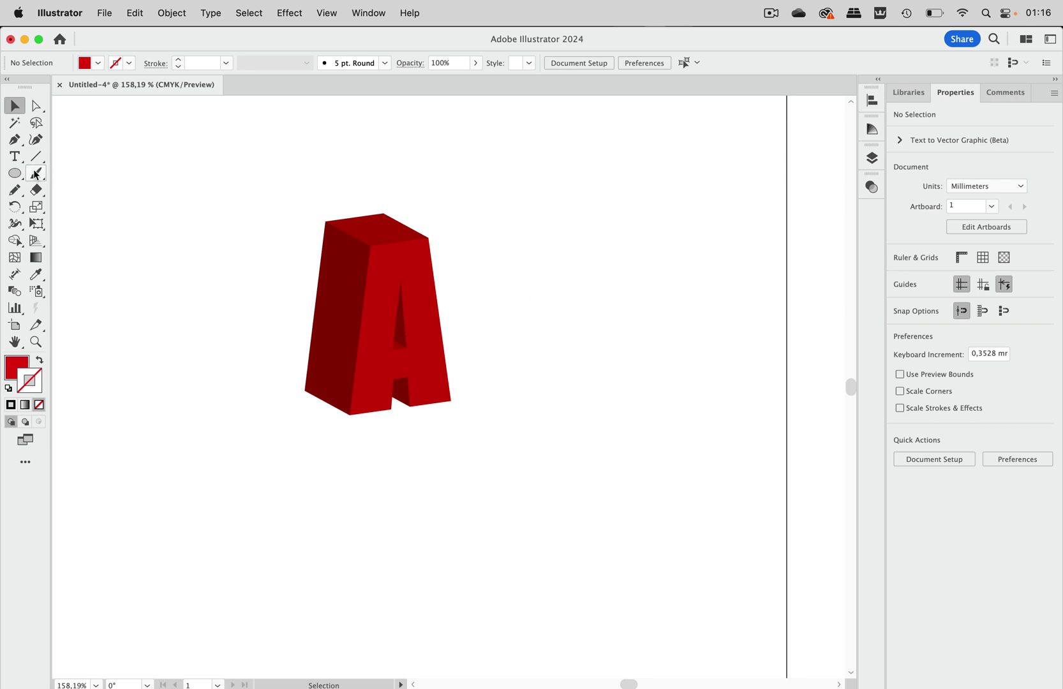
{"action": "left_click_drag", "start_coordinate": [14, 173], "coordinate": [57, 173]}
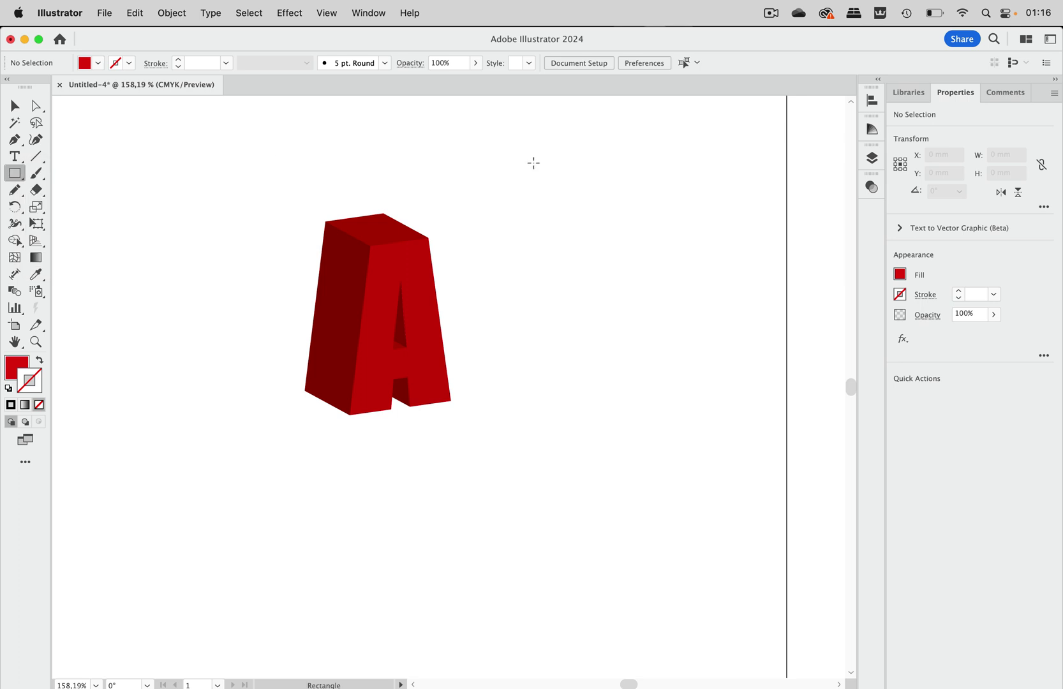
{"action": "left_click_drag", "start_coordinate": [598, 188], "coordinate": [633, 218]}
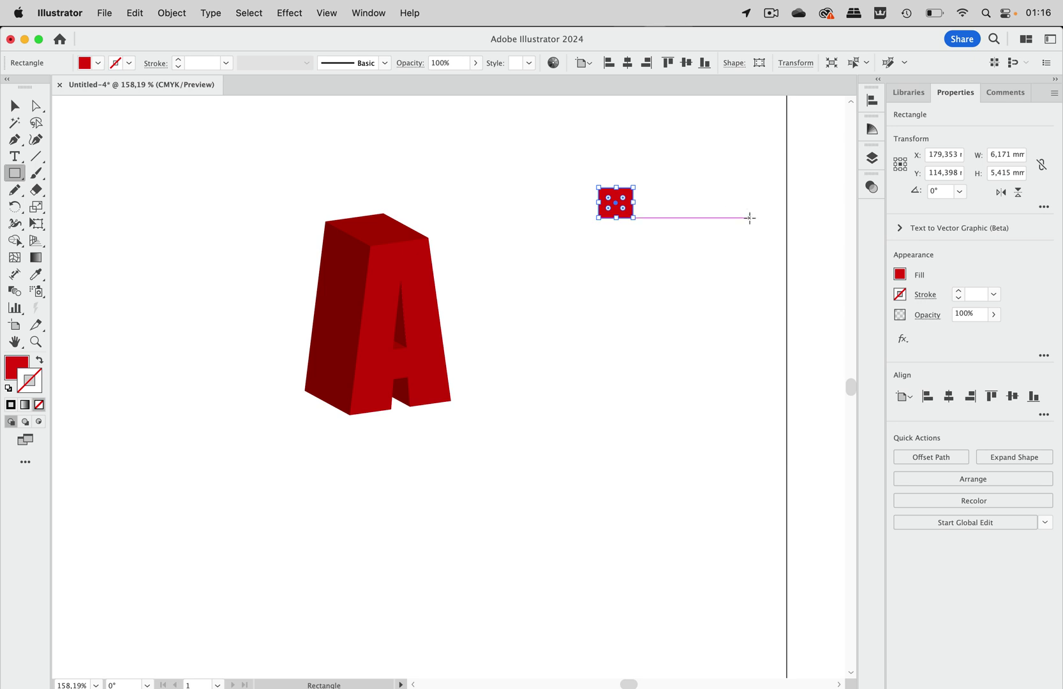
{"action": "left_click", "coordinate": [900, 275]}
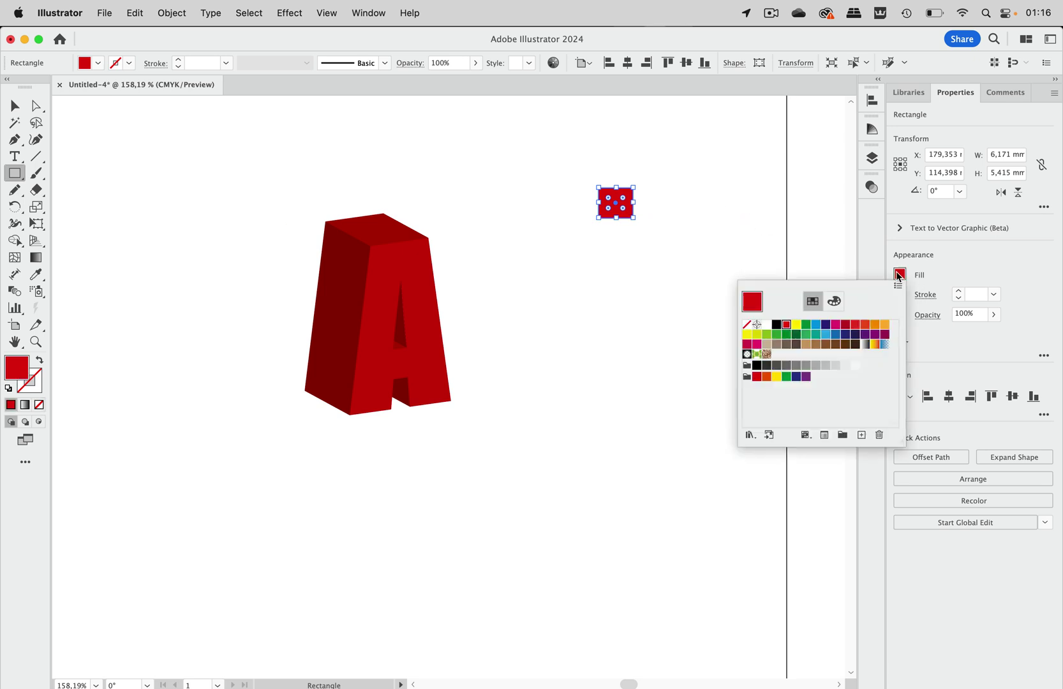
{"action": "left_click", "coordinate": [884, 325]}
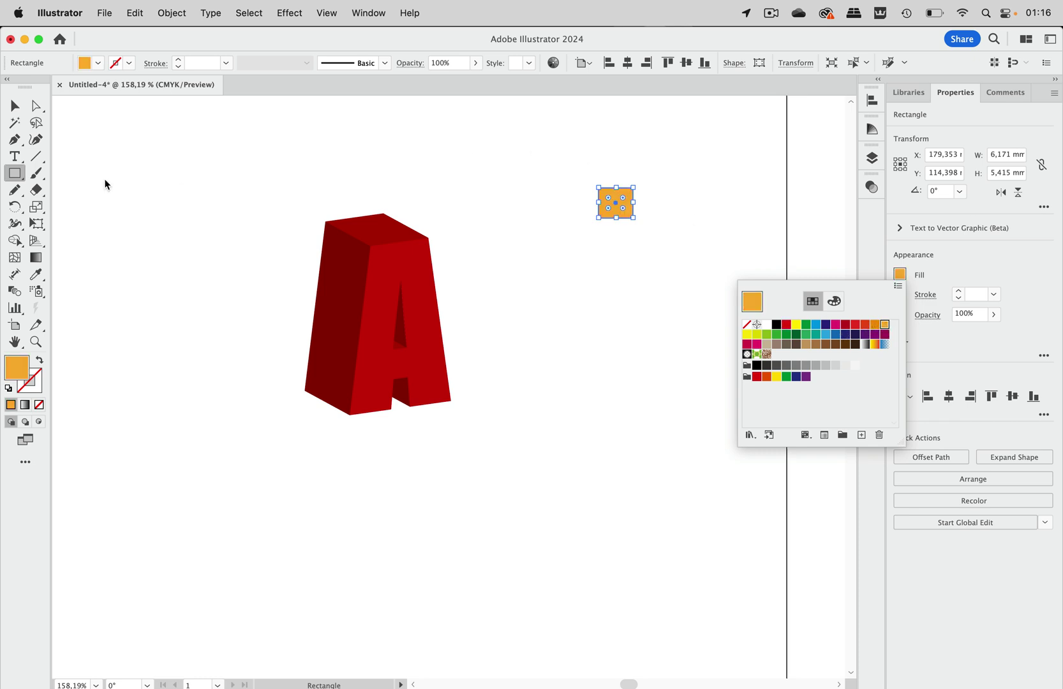
{"action": "left_click", "coordinate": [14, 106]}
{"action": "left_click", "coordinate": [14, 106]}
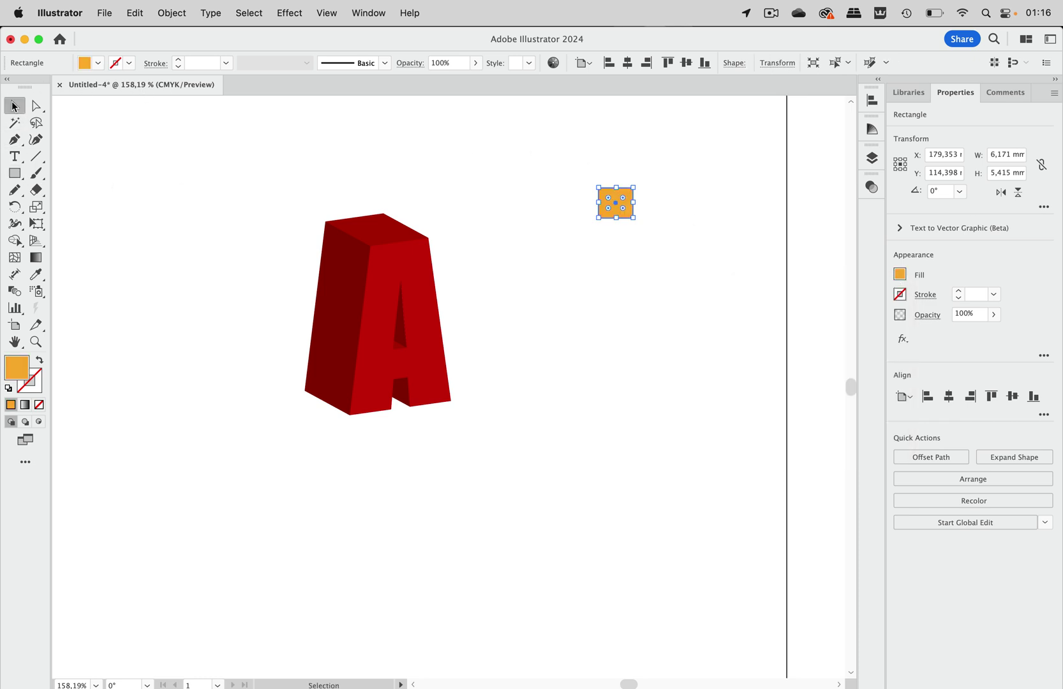
{"action": "left_click", "coordinate": [436, 123]}
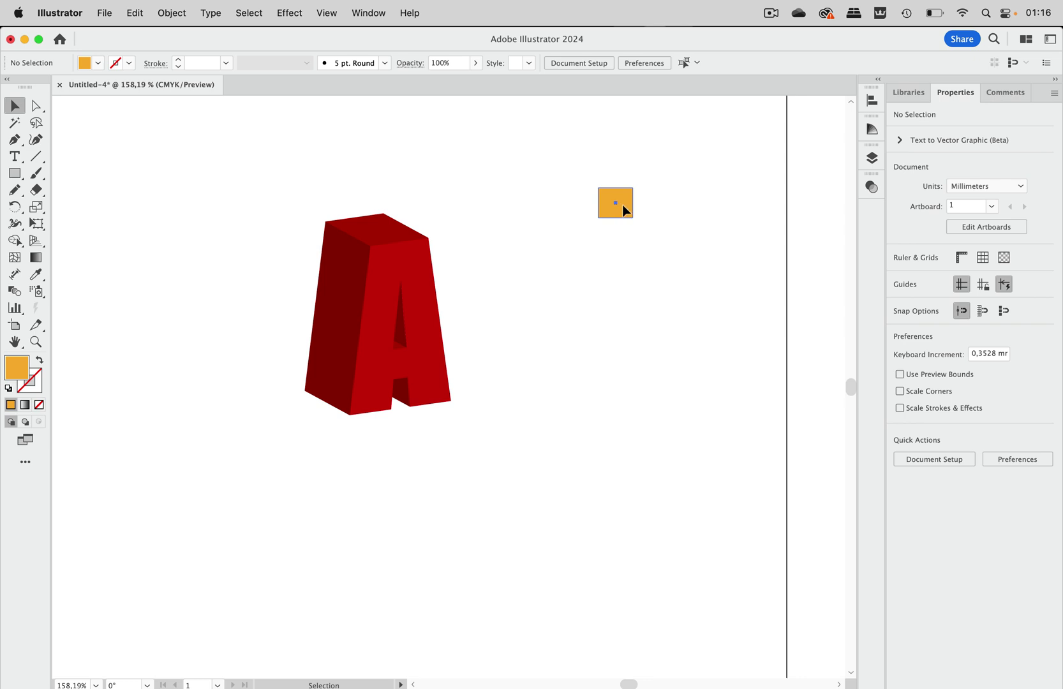
- Duplicate the orange square downward repeatedly to build a column of squares
{"action": "left_click_drag", "start_coordinate": [623, 210], "coordinate": [622, 255]}
{"action": "key", "text": "super+d"}
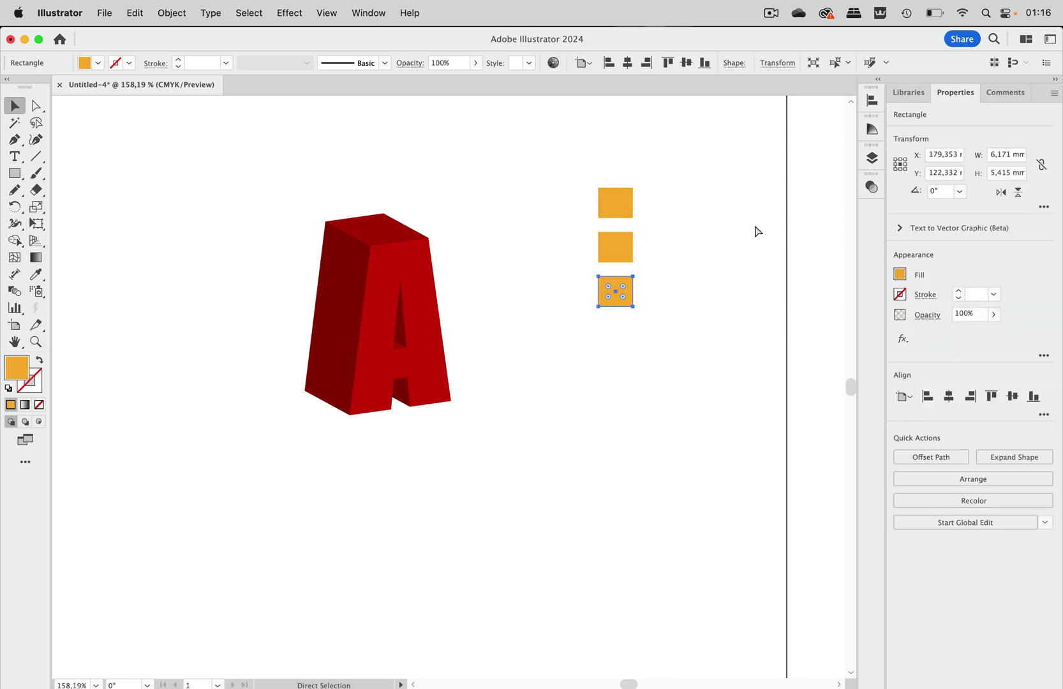
{"action": "key", "text": "super+d"}
{"action": "key", "text": "super+d"}
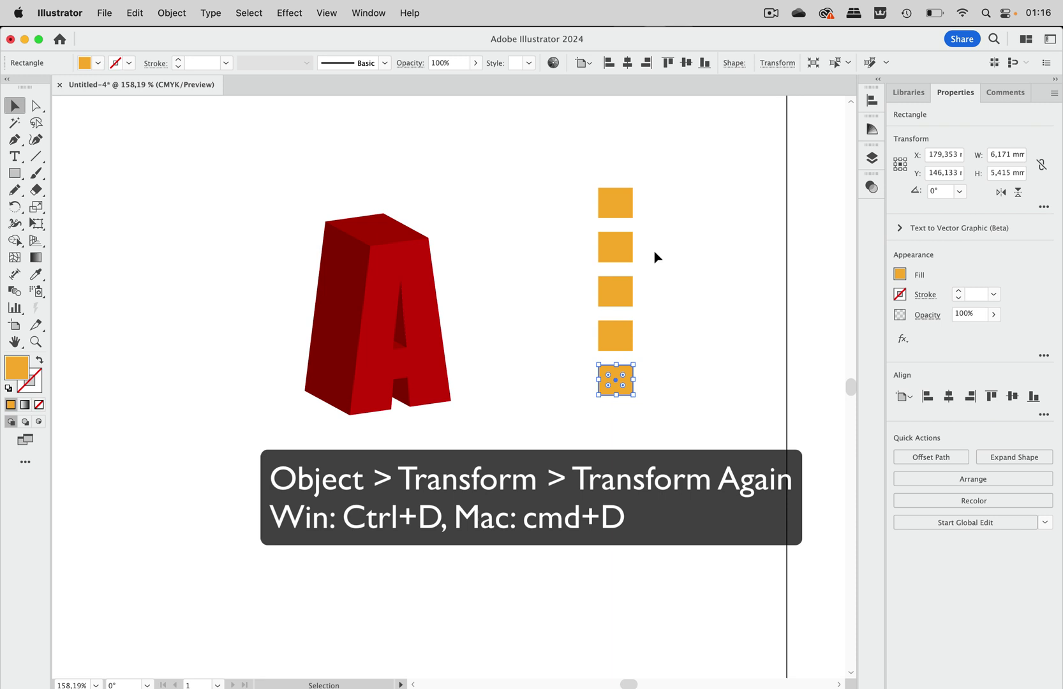
- Recolour the second and third squares green and purple
{"action": "left_click", "coordinate": [631, 258]}
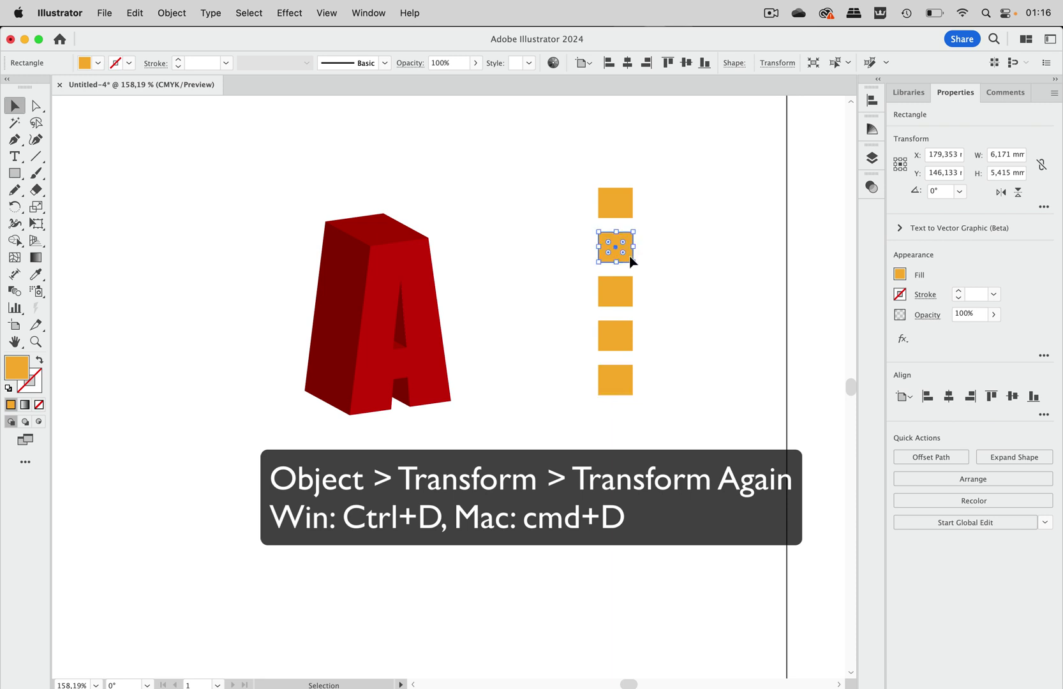
{"action": "left_click", "coordinate": [900, 275]}
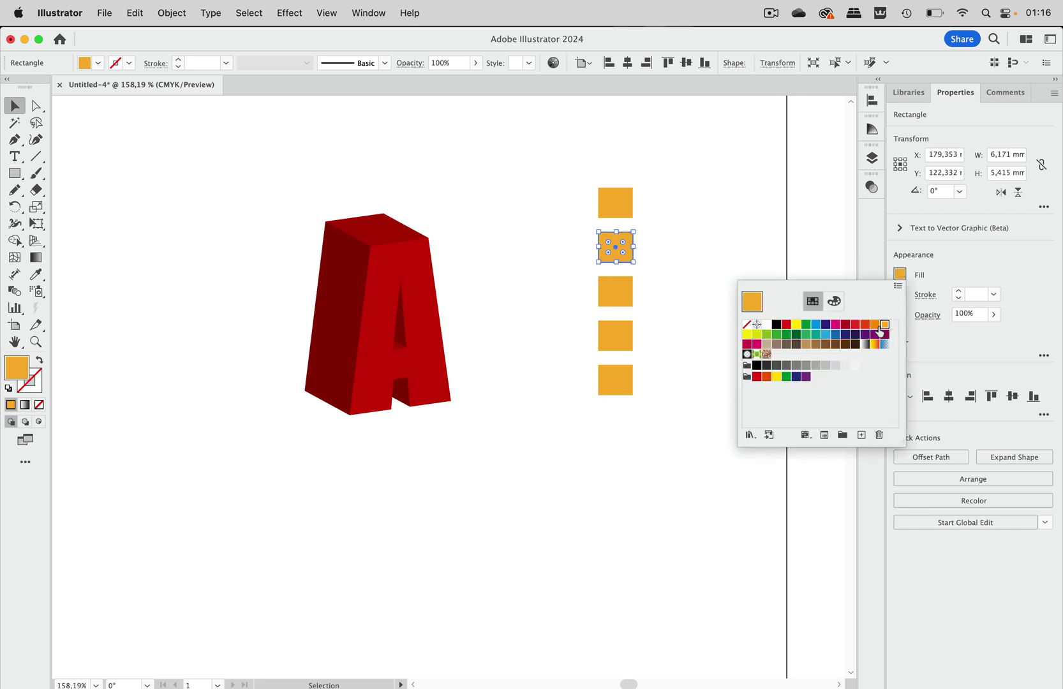
{"action": "left_click", "coordinate": [777, 334]}
{"action": "left_click", "coordinate": [624, 296]}
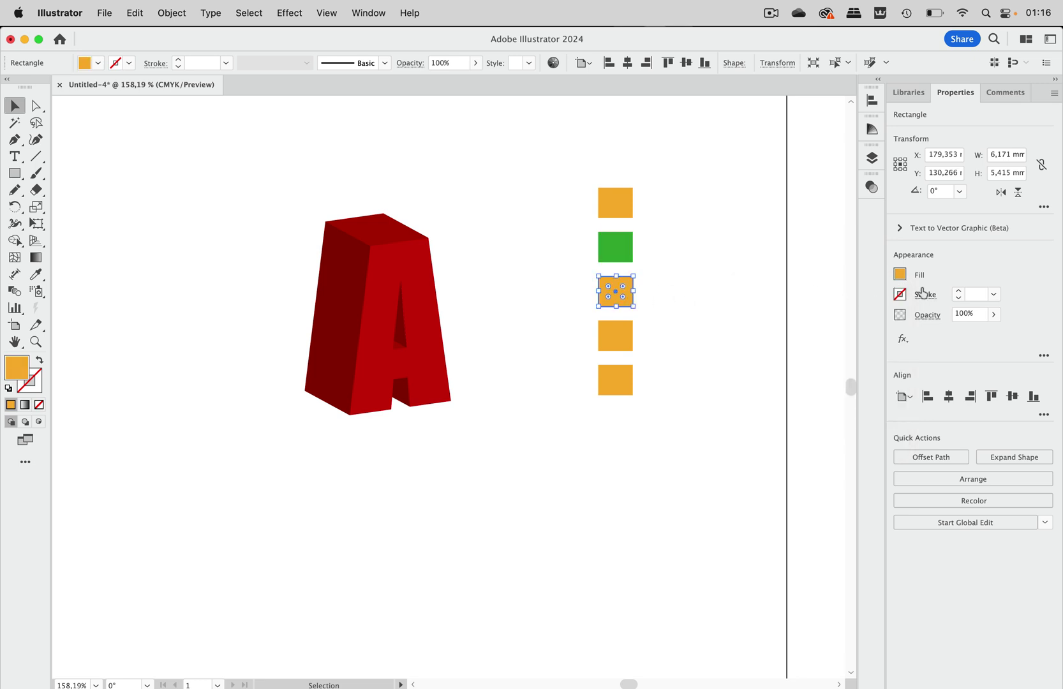
{"action": "left_click", "coordinate": [900, 275]}
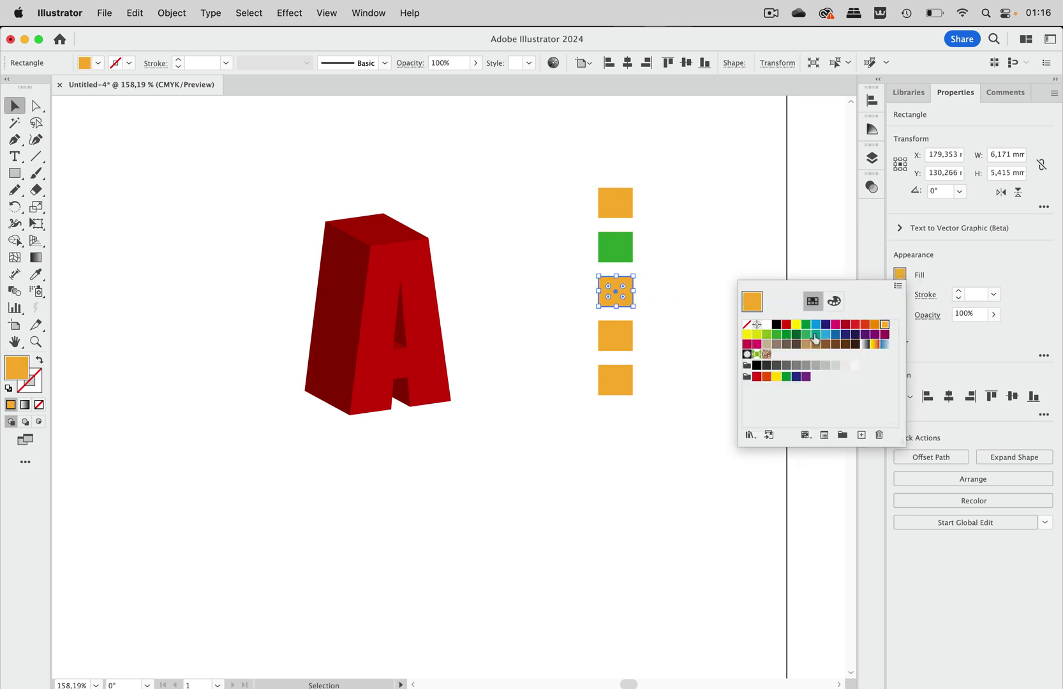
{"action": "left_click", "coordinate": [865, 334]}
{"action": "left_click", "coordinate": [625, 335]}
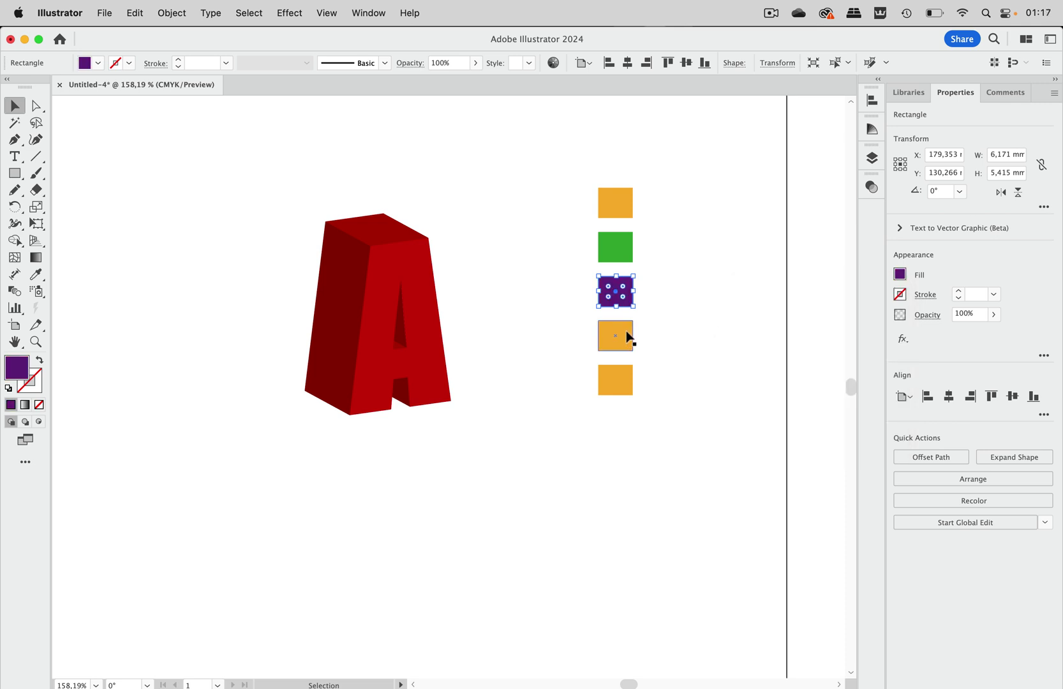
- Recolour the fourth and fifth squares blue and yellow
{"action": "left_click", "coordinate": [624, 336]}
{"action": "left_click", "coordinate": [900, 275]}
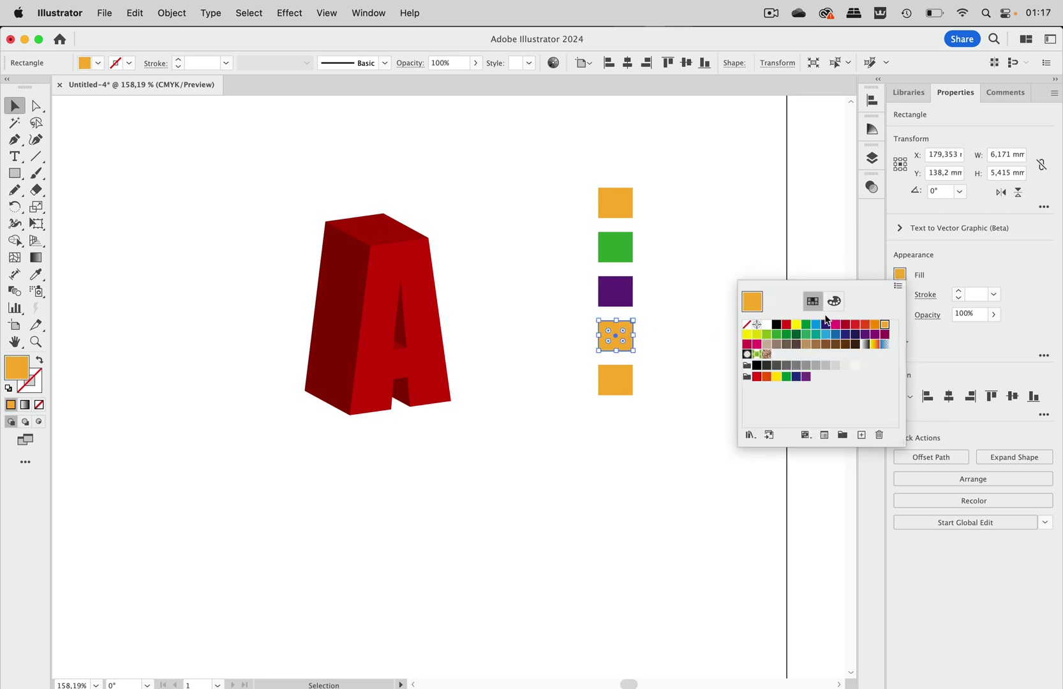
{"action": "left_click", "coordinate": [826, 334]}
{"action": "left_click", "coordinate": [626, 383]}
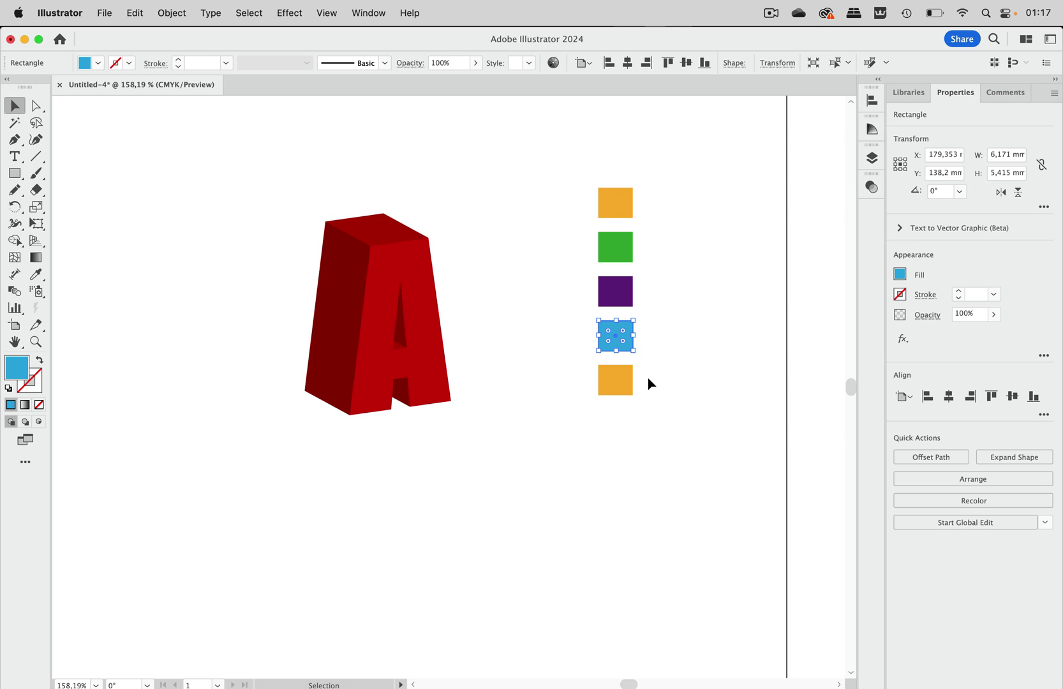
{"action": "left_click", "coordinate": [615, 383]}
{"action": "left_click", "coordinate": [905, 278]}
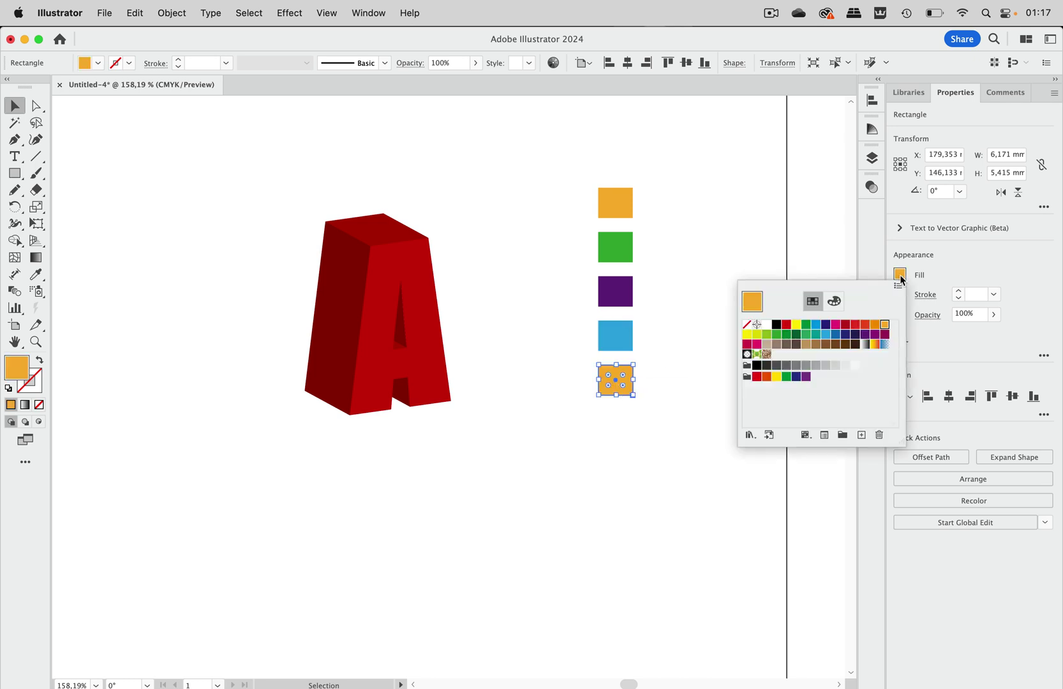
{"action": "left_click", "coordinate": [797, 324]}
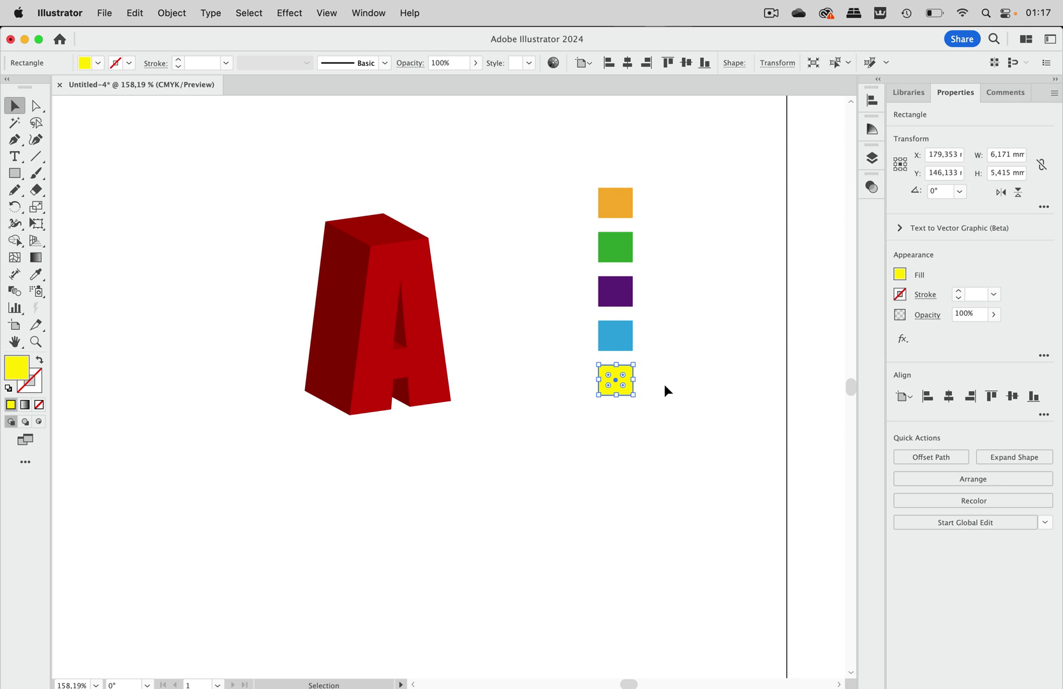
- Drag a copy of the yellow square below it and fill the copy magenta
{"action": "left_click", "coordinate": [635, 387]}
{"action": "left_click_drag", "start_coordinate": [629, 386], "coordinate": [629, 428]}
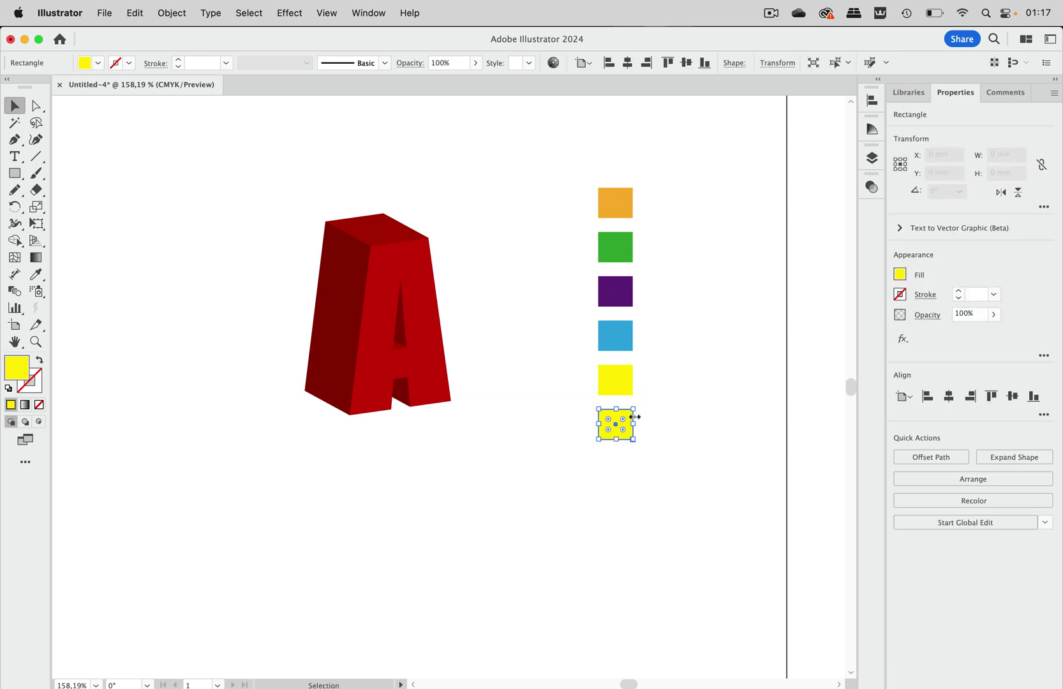
{"action": "left_click", "coordinate": [900, 275]}
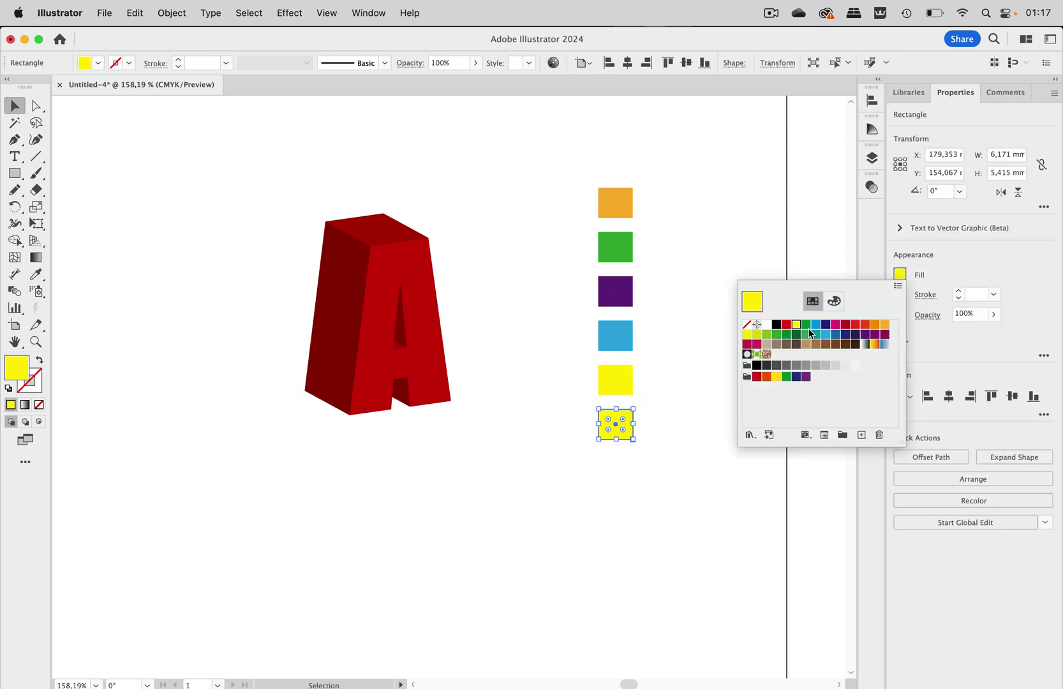
{"action": "left_click", "coordinate": [757, 344]}
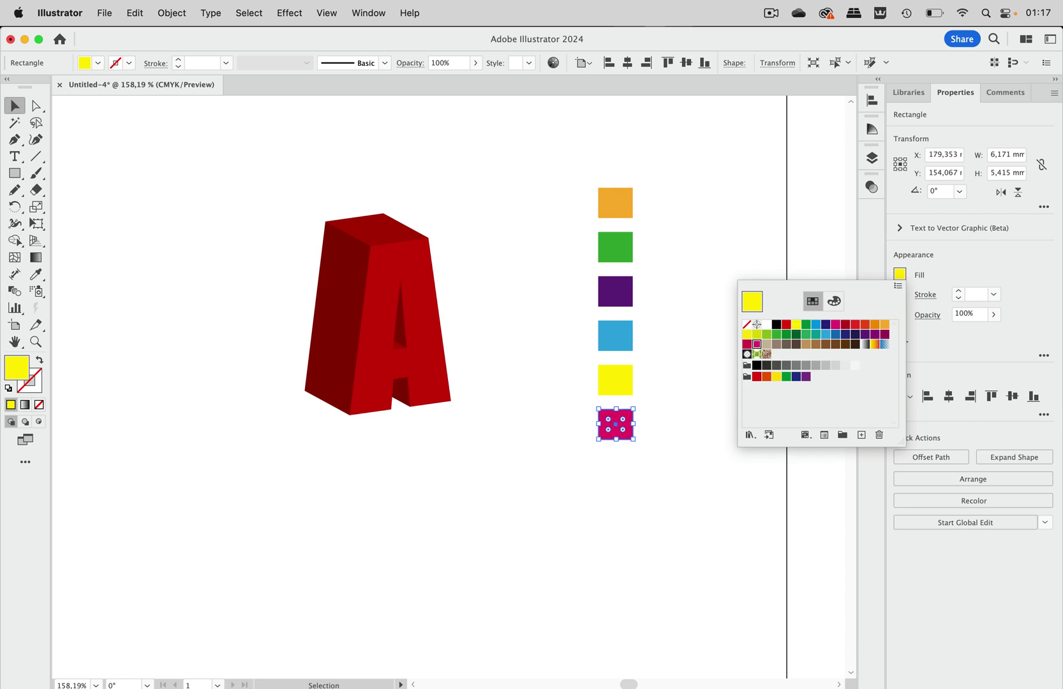
{"action": "left_click", "coordinate": [679, 368]}
{"action": "left_click", "coordinate": [719, 218]}
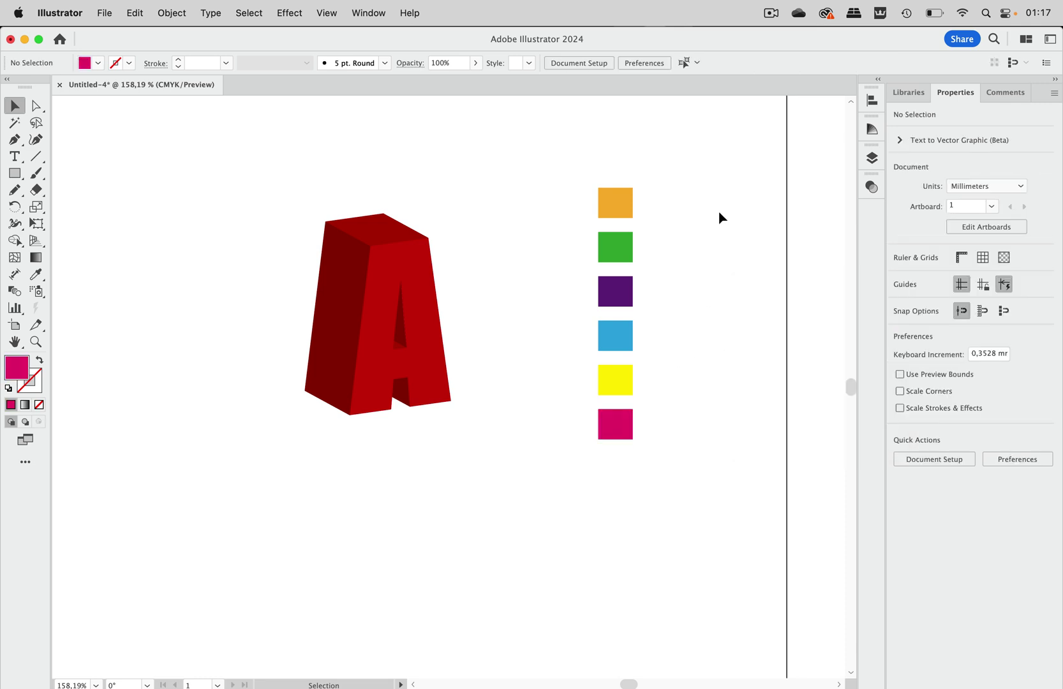
{"action": "scroll", "coordinate": [719, 217], "scroll_direction": "right", "scroll_amount": 5}
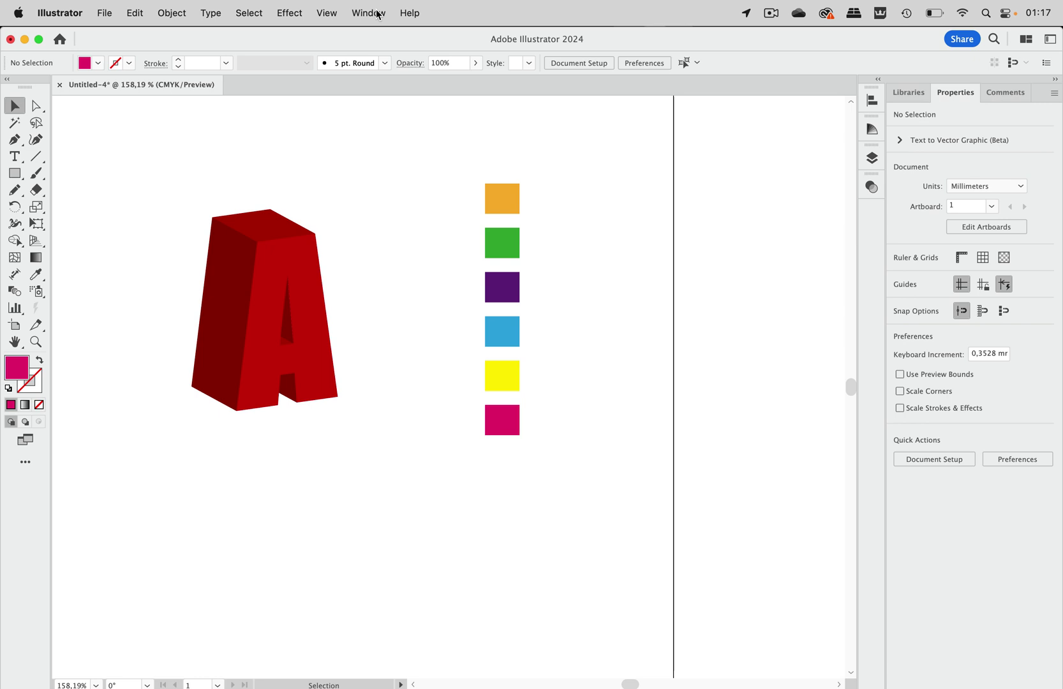
- Select all six coloured squares and bring up the 3D and Materials panel
{"action": "left_click_drag", "start_coordinate": [463, 159], "coordinate": [542, 464]}
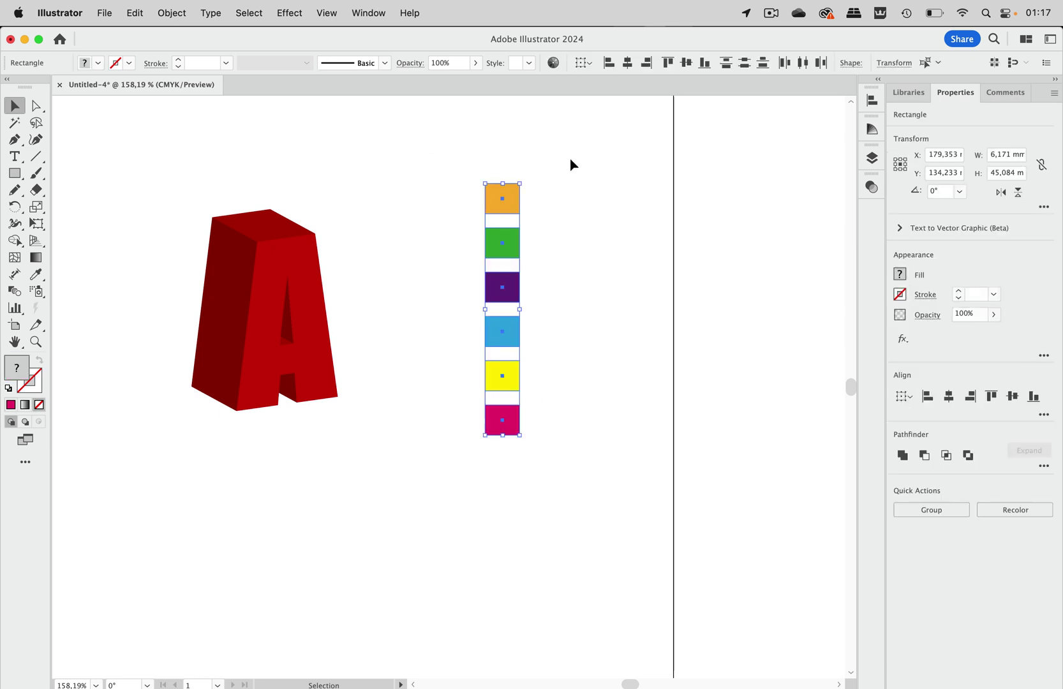
{"action": "left_click", "coordinate": [376, 15]}
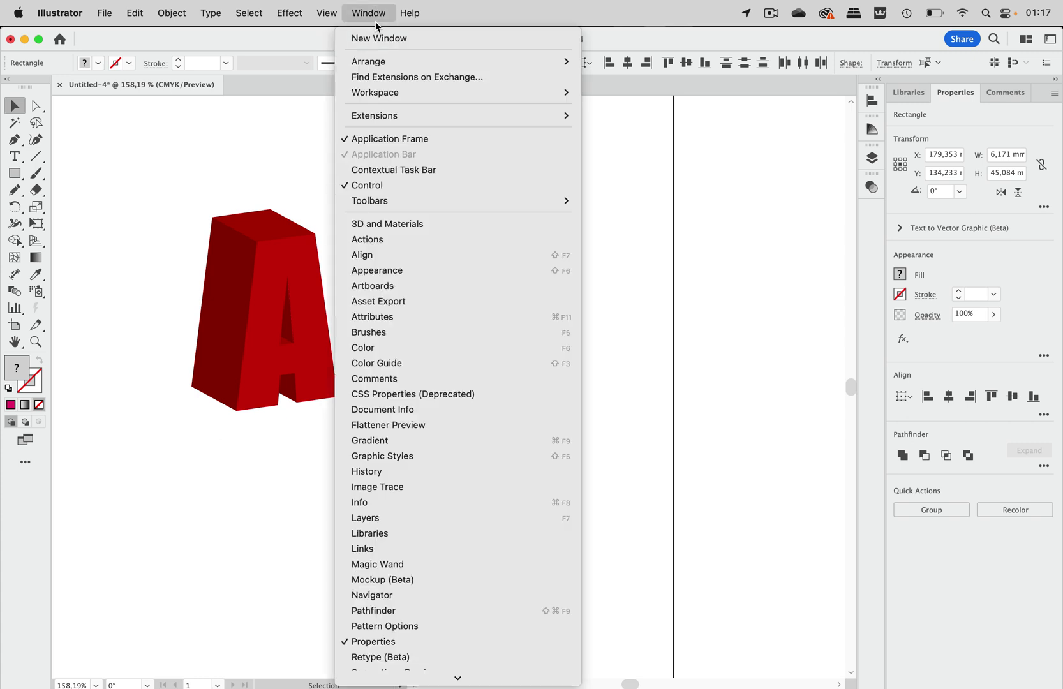
{"action": "left_click", "coordinate": [388, 223]}
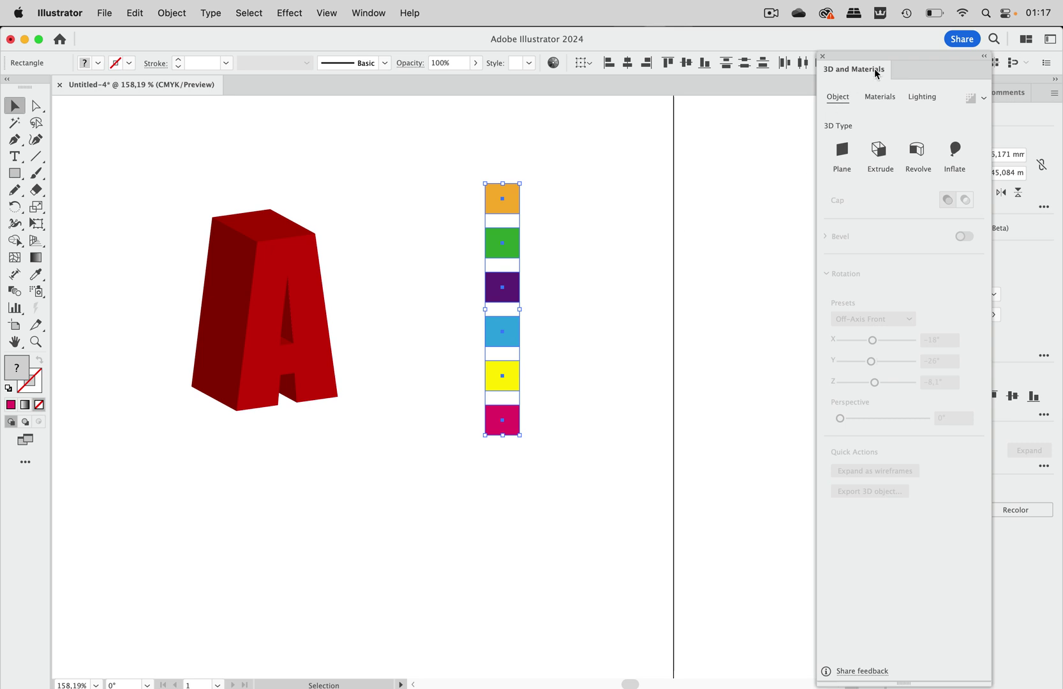
{"action": "left_click_drag", "start_coordinate": [887, 54], "coordinate": [725, 56]}
- Add the selected squares to the Materials Graphics library as six new graphics
{"action": "left_click", "coordinate": [718, 96]}
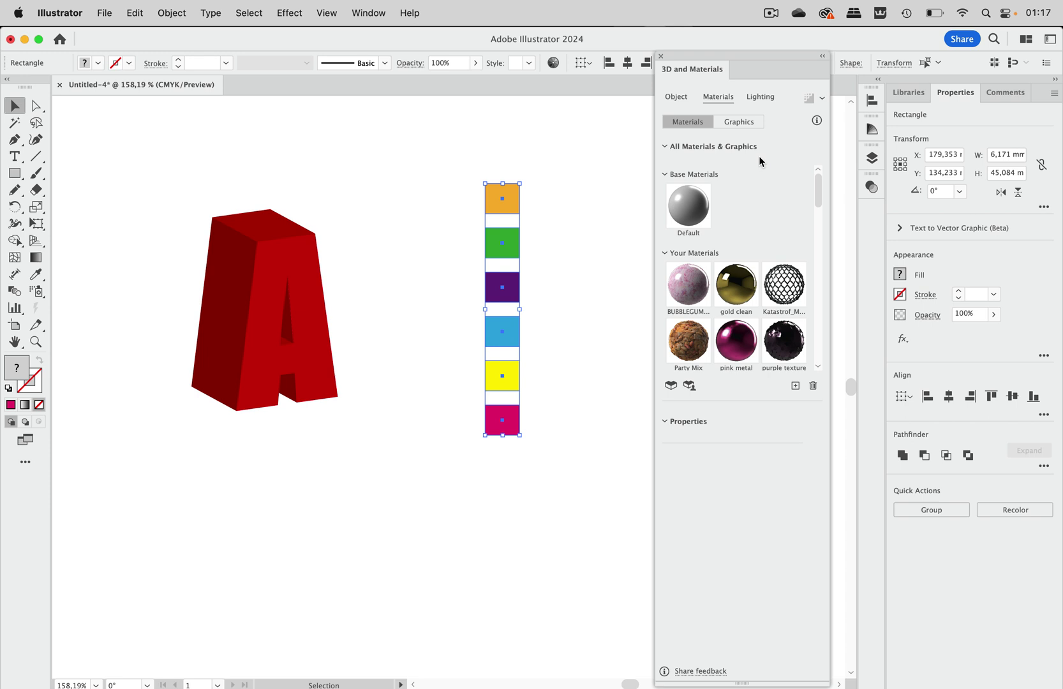
{"action": "left_click", "coordinate": [742, 122]}
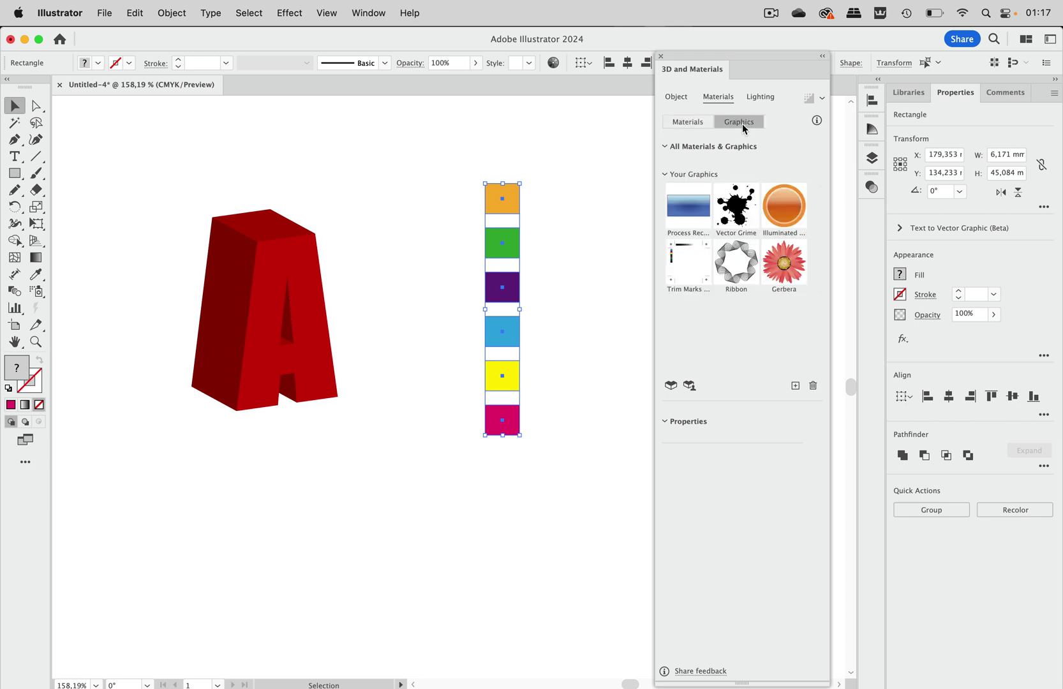
{"action": "left_click", "coordinate": [797, 385]}
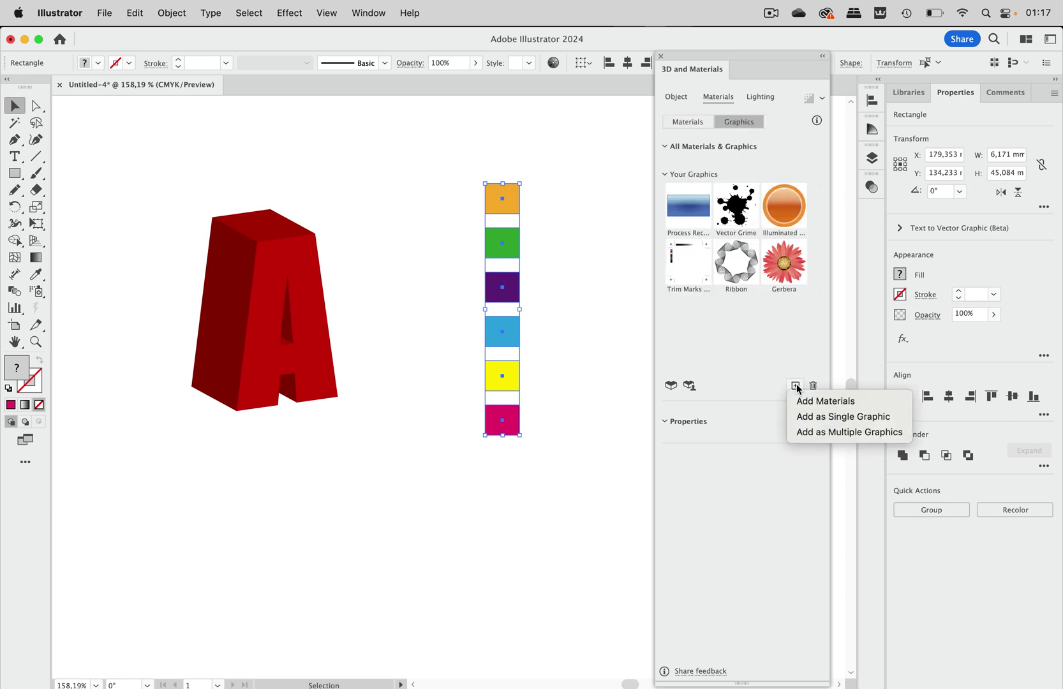
{"action": "left_click", "coordinate": [812, 433]}
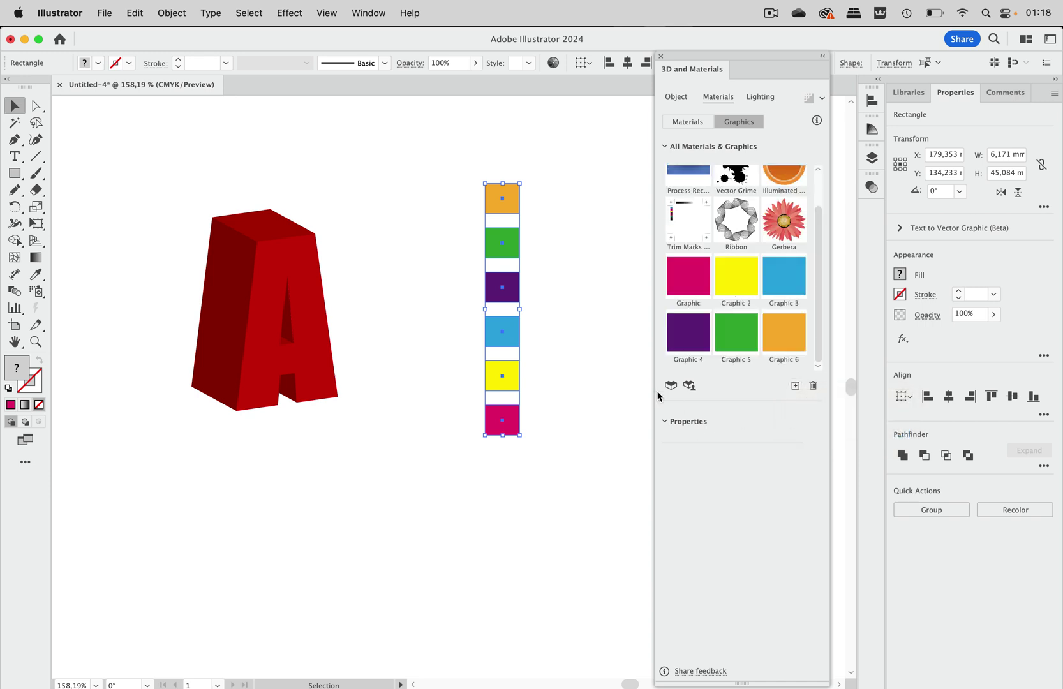
{"action": "left_click", "coordinate": [625, 361]}
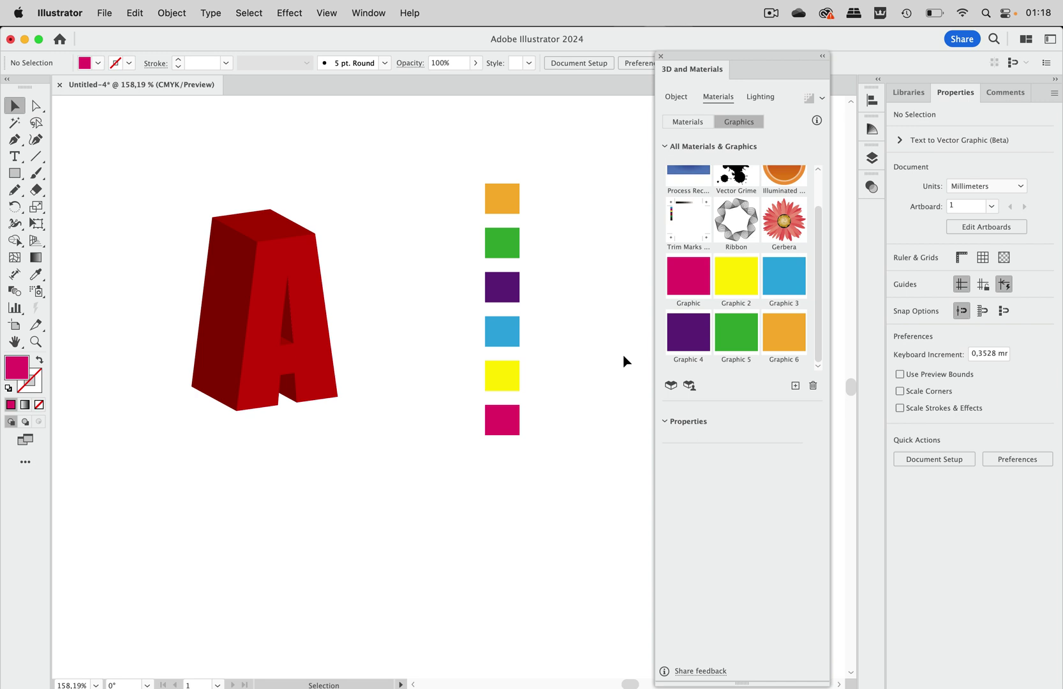
- Select the 3D letter A and reopen its 3D Extrude & Bevel (Classic) options
{"action": "left_click", "coordinate": [272, 258]}
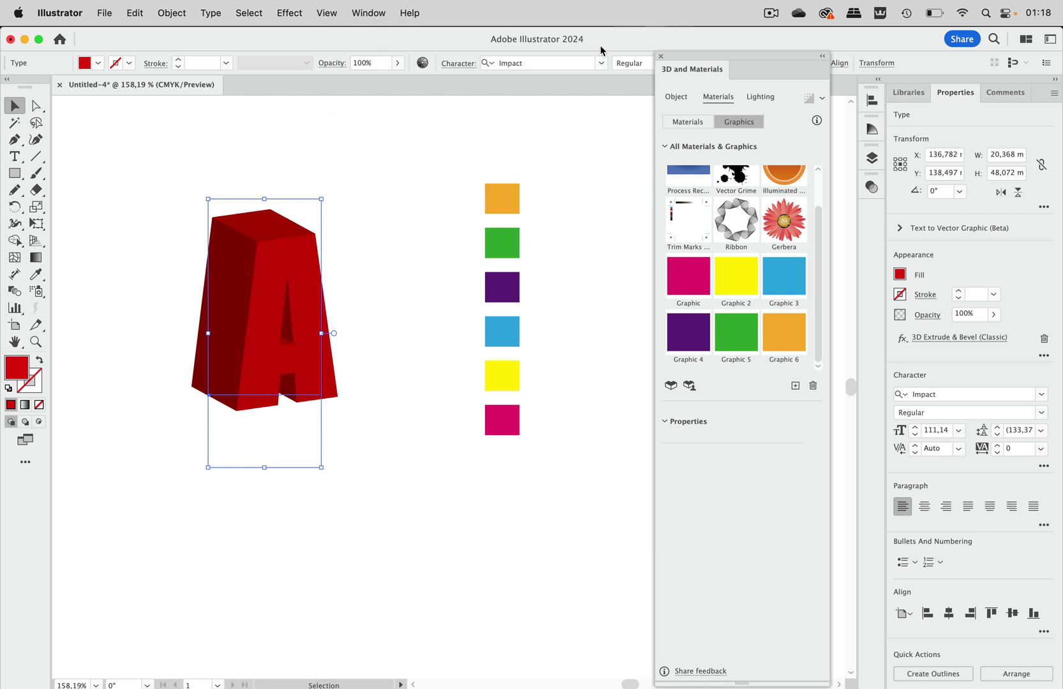
{"action": "left_click_drag", "start_coordinate": [693, 50], "coordinate": [712, 18]}
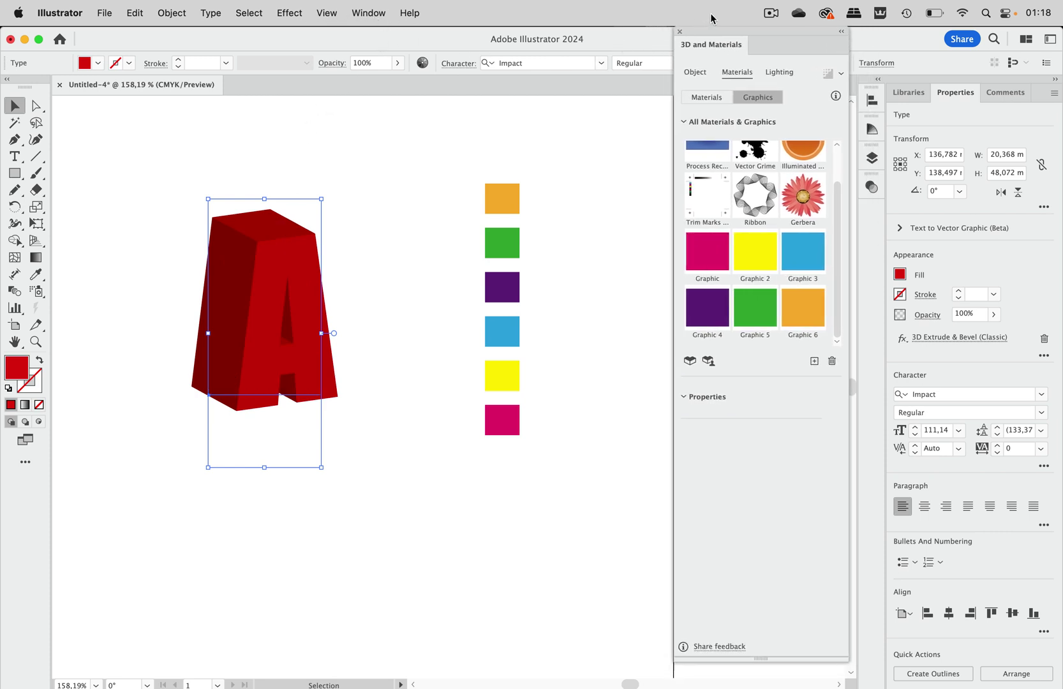
{"action": "left_click", "coordinate": [944, 345]}
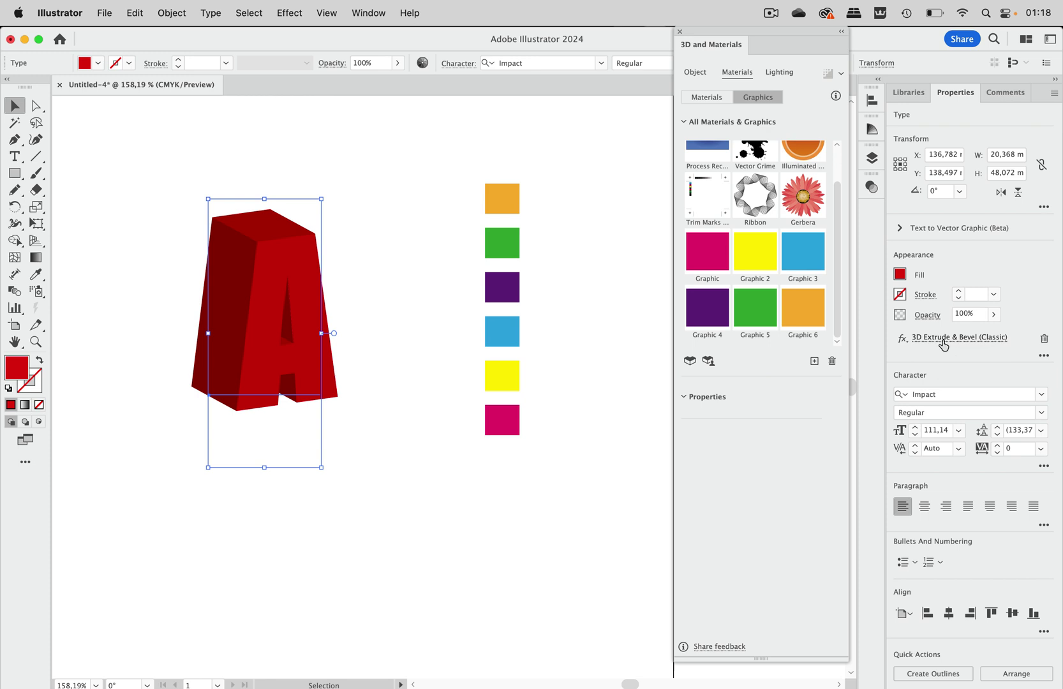
{"action": "left_click_drag", "start_coordinate": [581, 148], "coordinate": [511, 36]}
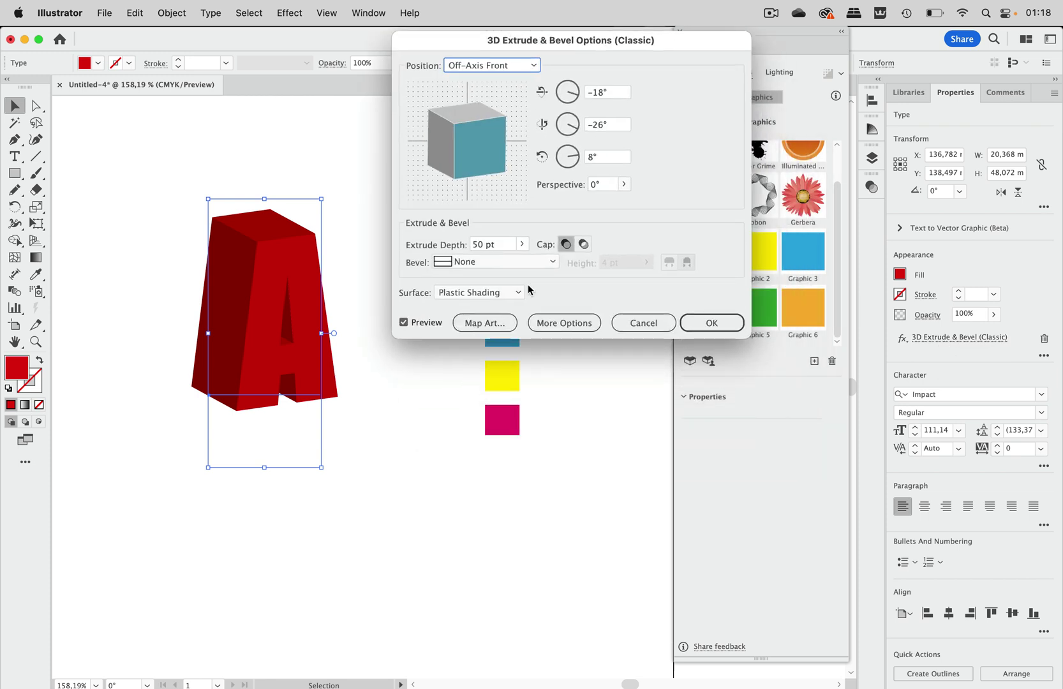
- In Map Art, apply yellow Graphic 2 to surface 5 of 13, scaled to fit
{"action": "left_click", "coordinate": [499, 328]}
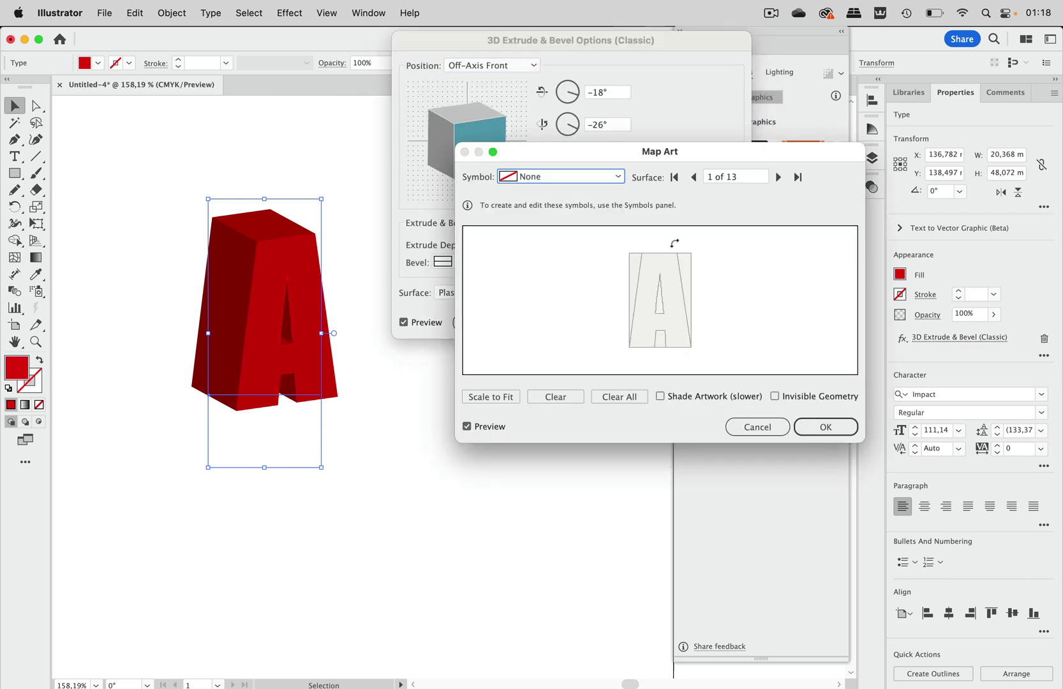
{"action": "left_click", "coordinate": [779, 178]}
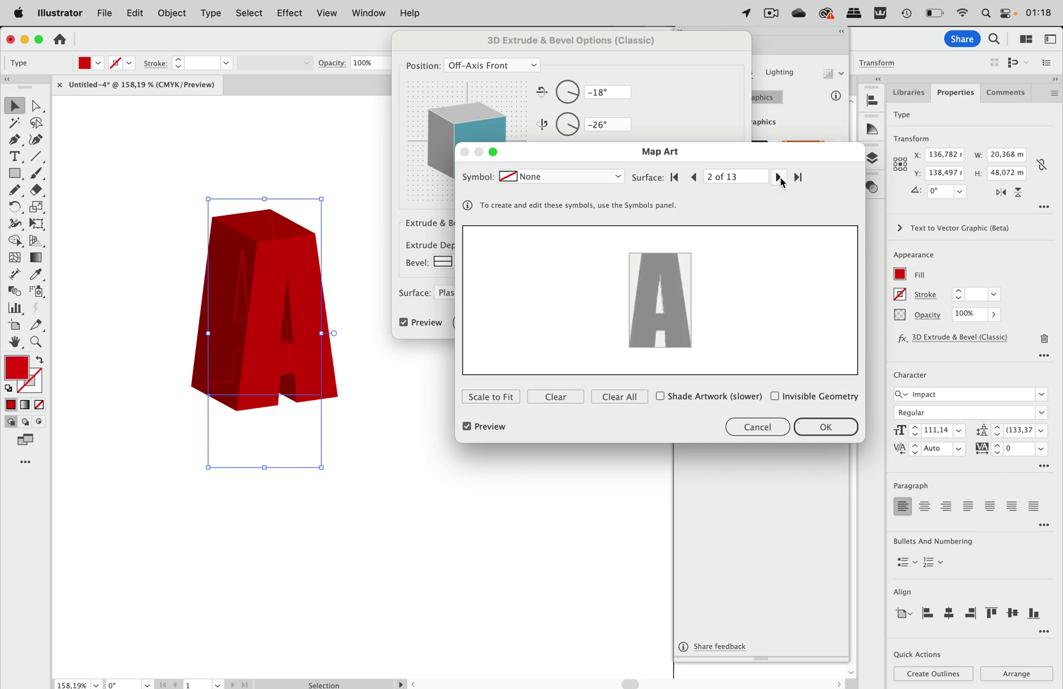
{"action": "left_click", "coordinate": [779, 178]}
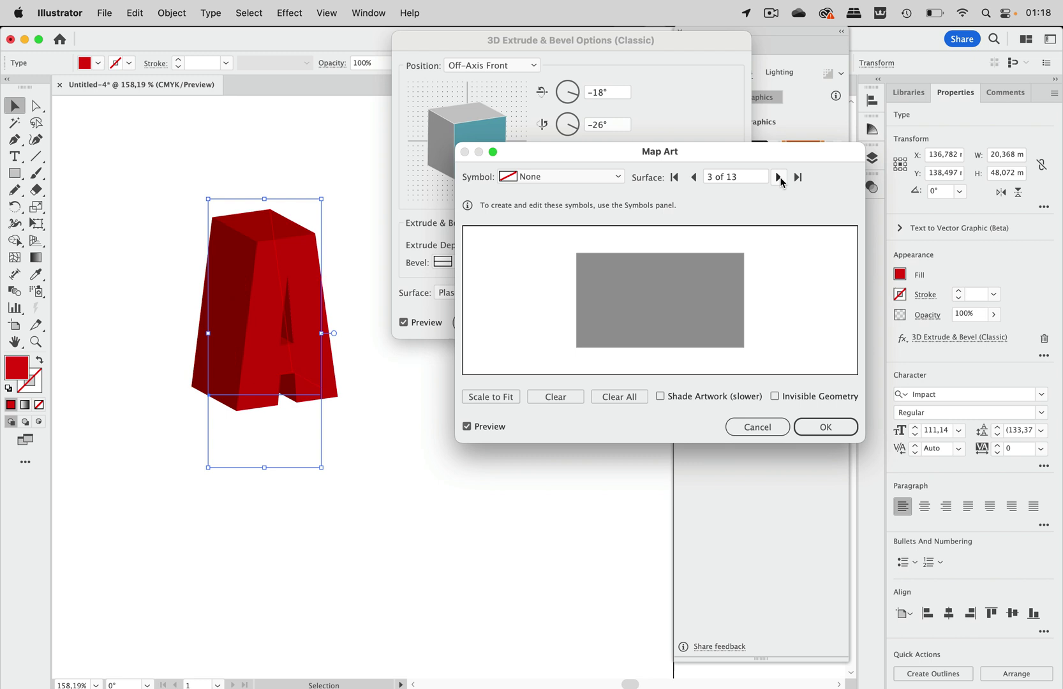
{"action": "left_click", "coordinate": [779, 178]}
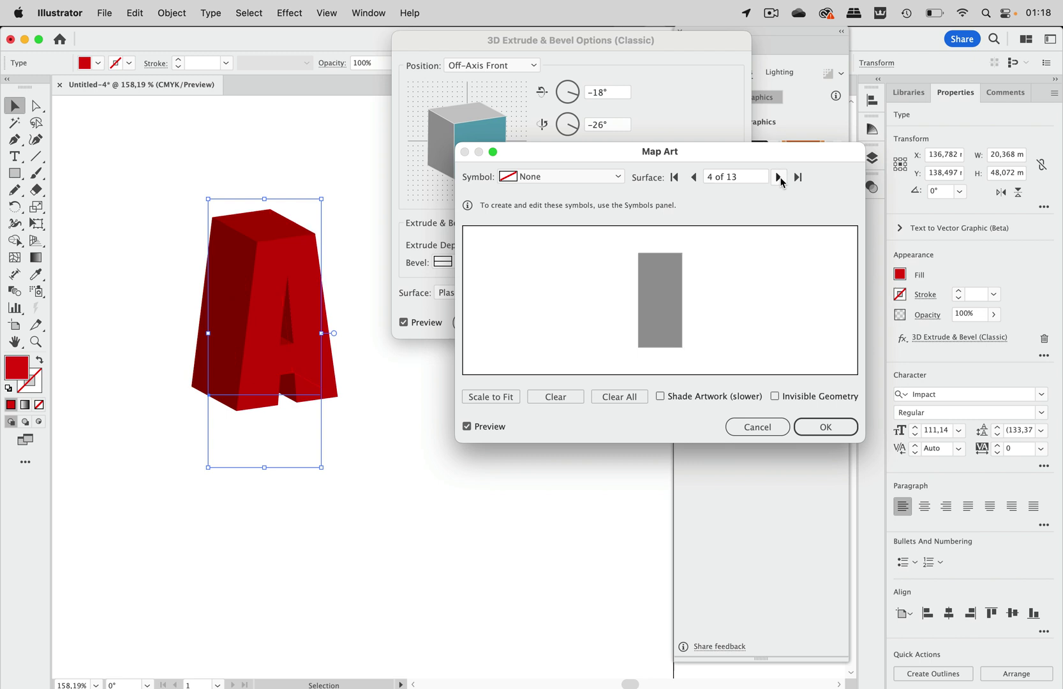
{"action": "left_click", "coordinate": [779, 178]}
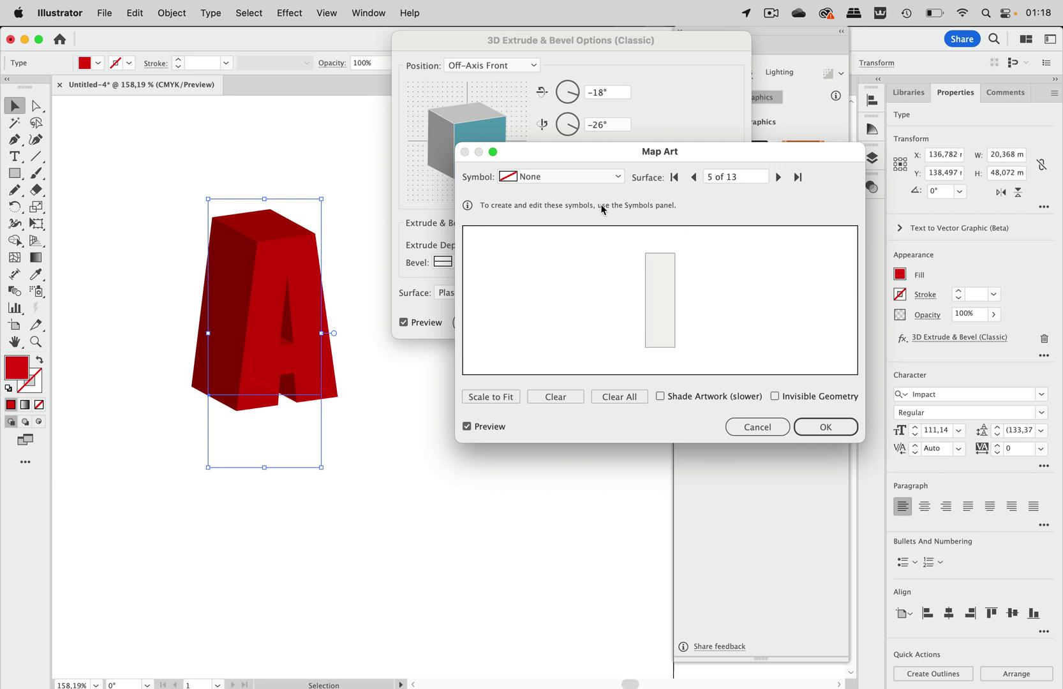
{"action": "left_click", "coordinate": [582, 179]}
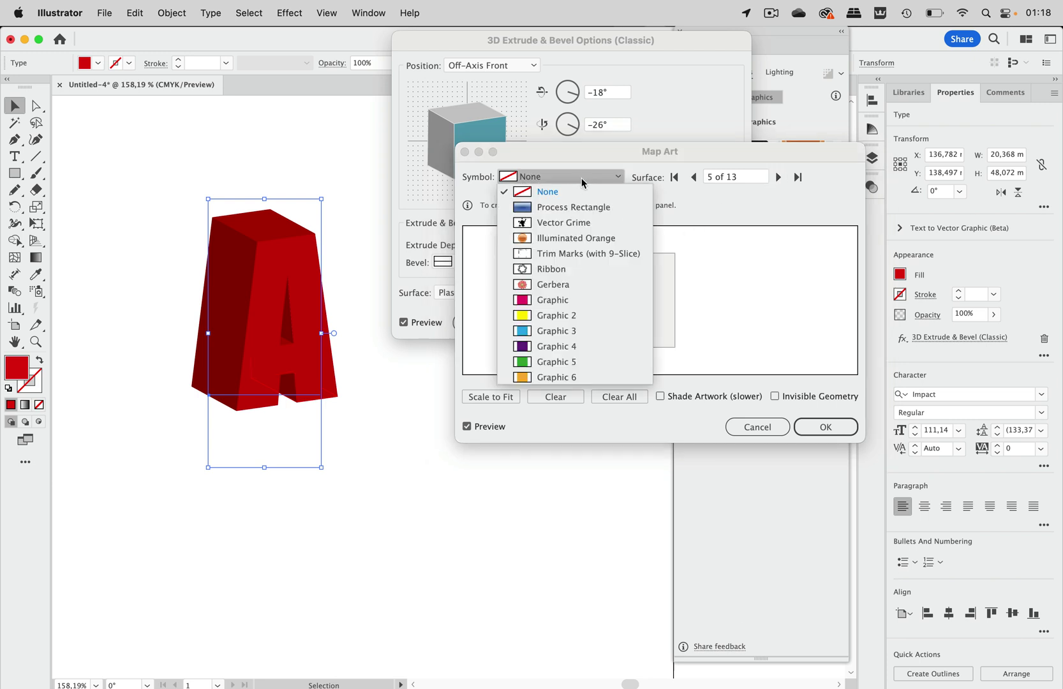
{"action": "left_click", "coordinate": [565, 316]}
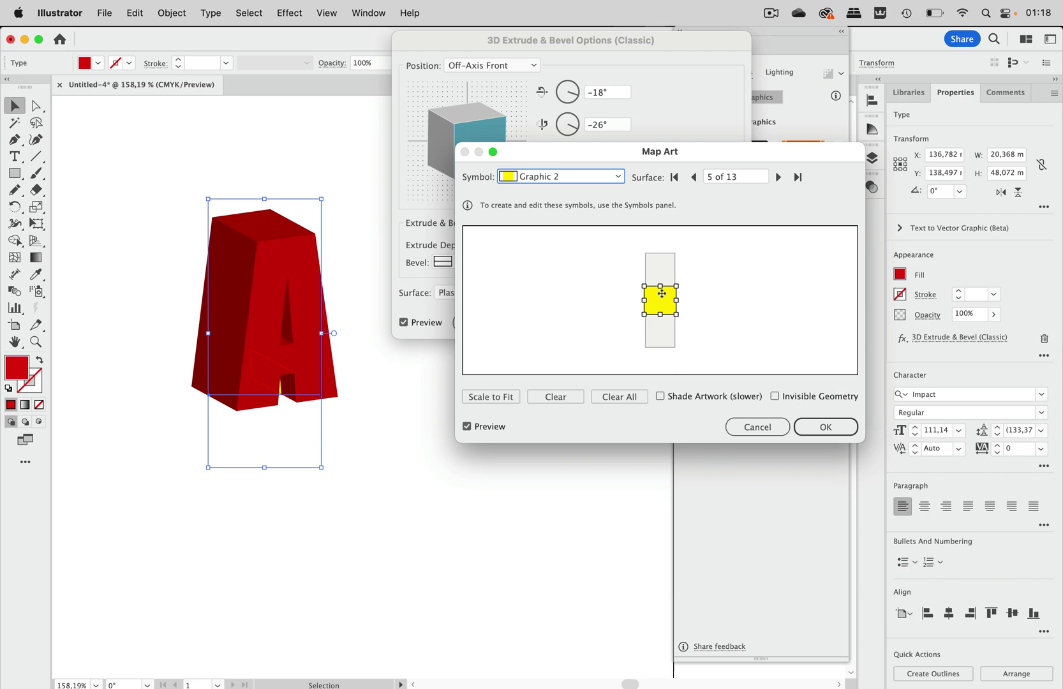
{"action": "left_click", "coordinate": [501, 397]}
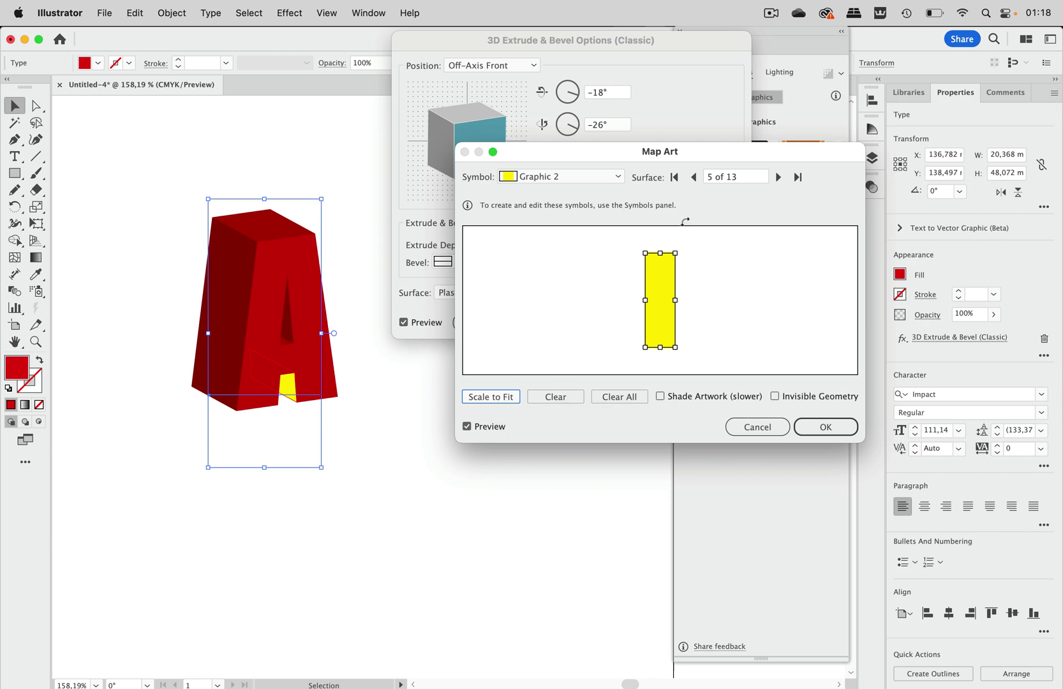
- Map blue Graphic 3 onto surface 9, the letter's side, scaled to fit
{"action": "left_click", "coordinate": [778, 178]}
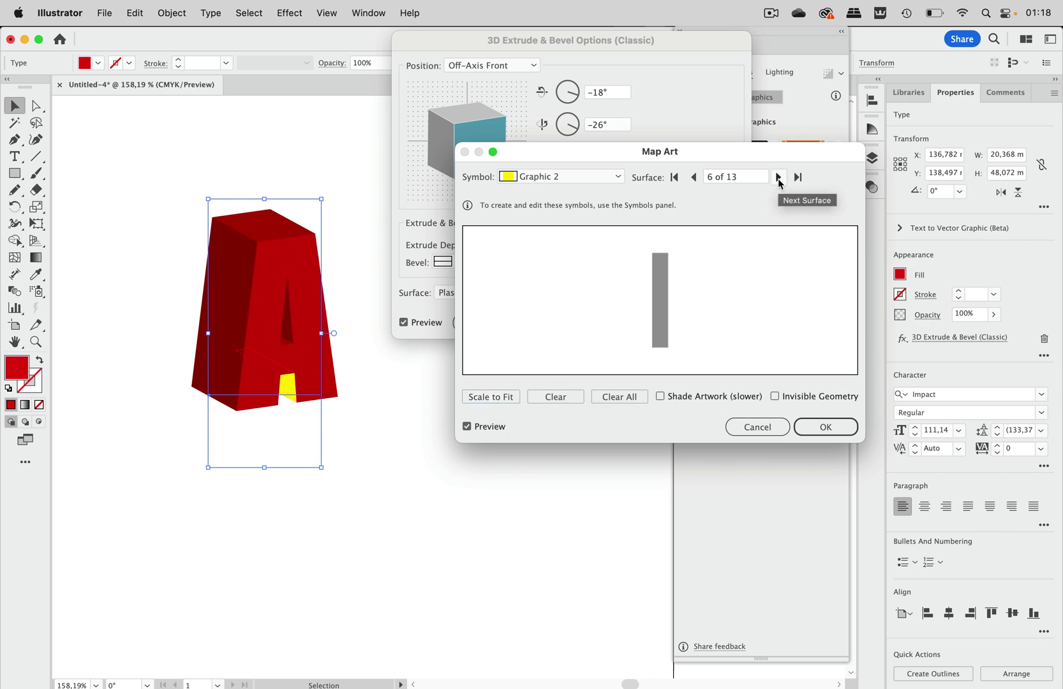
{"action": "left_click", "coordinate": [779, 179]}
{"action": "left_click", "coordinate": [779, 180]}
{"action": "left_click", "coordinate": [779, 179]}
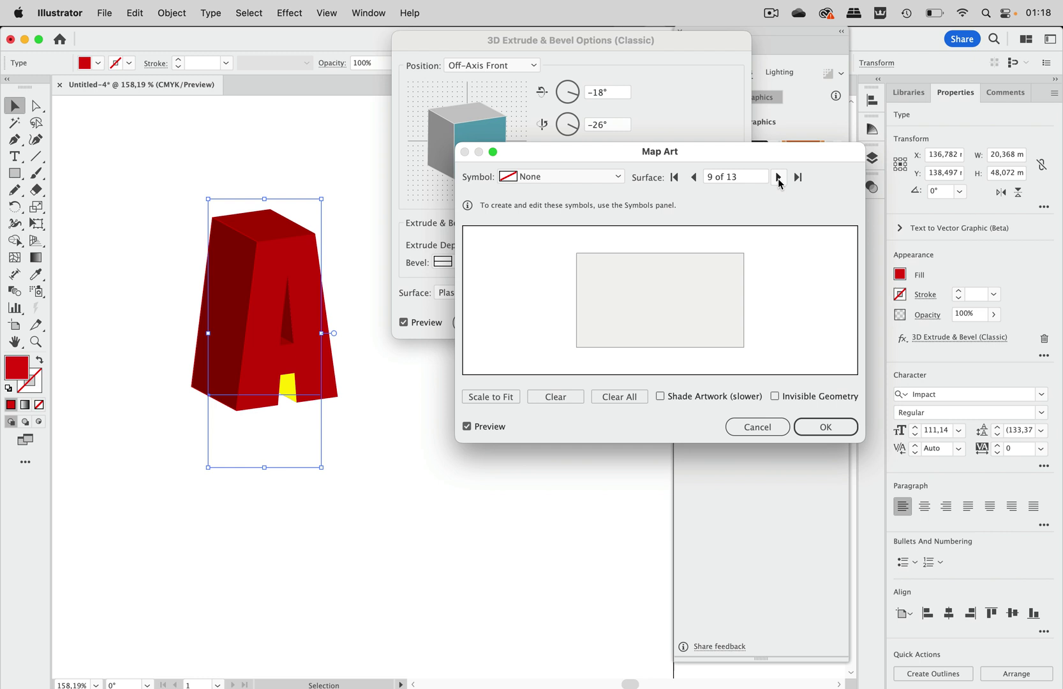
{"action": "left_click", "coordinate": [604, 176]}
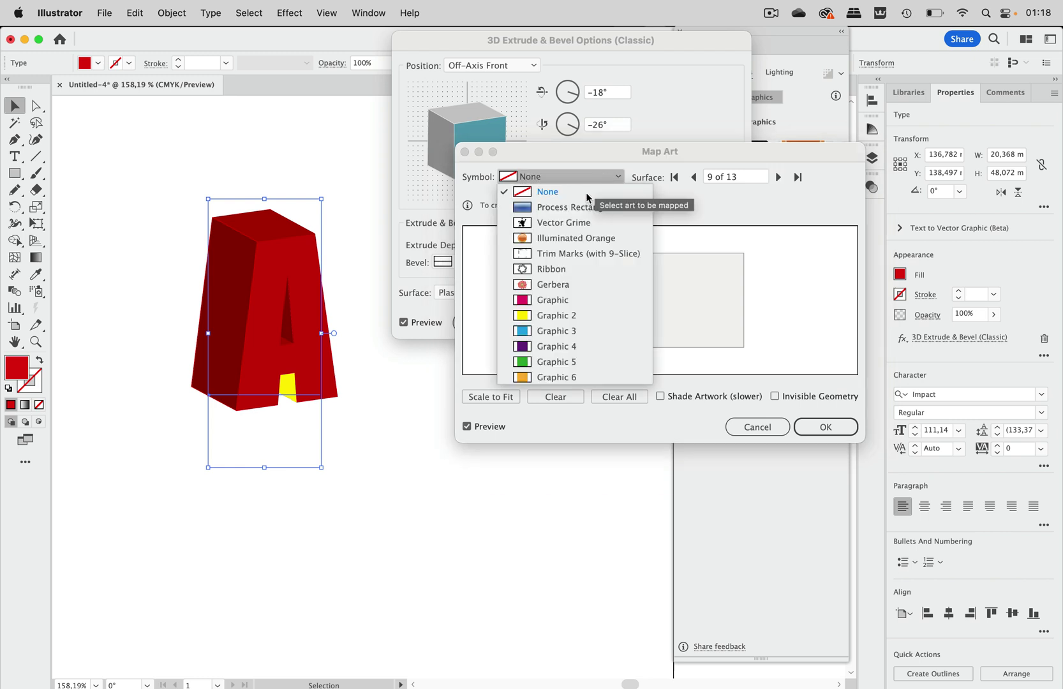
{"action": "left_click", "coordinate": [557, 331]}
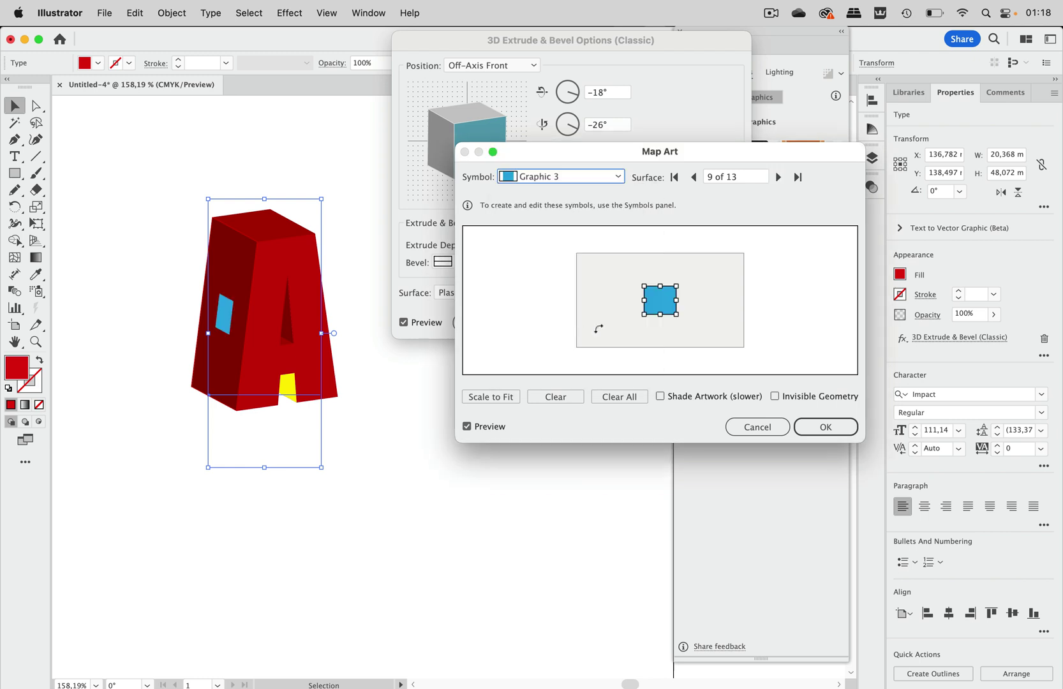
{"action": "left_click", "coordinate": [515, 397]}
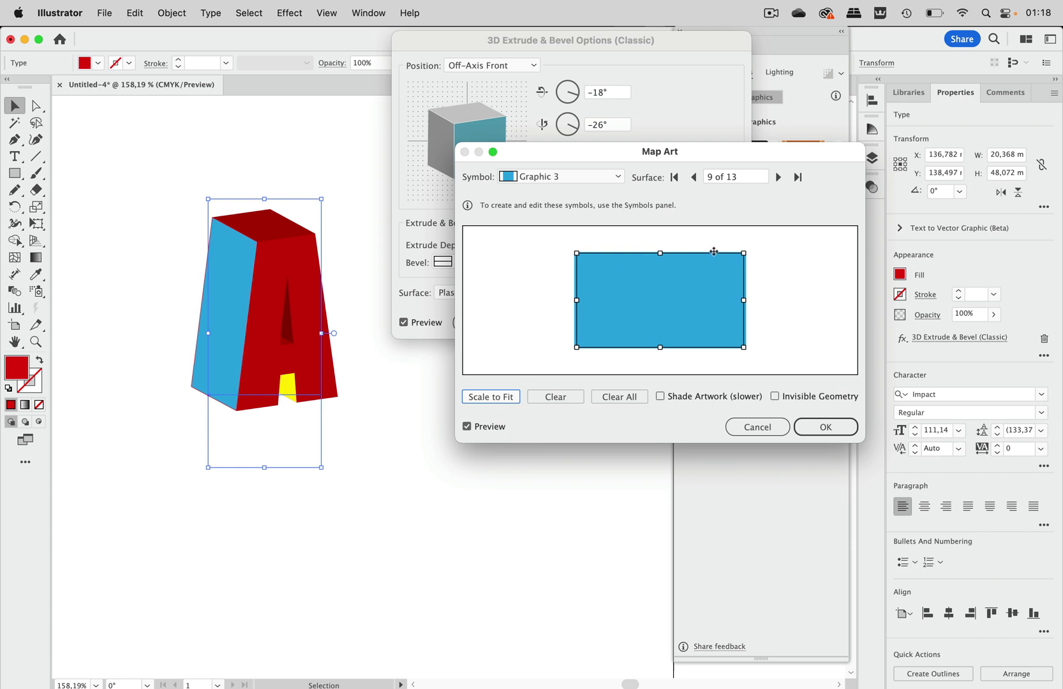
- Map green Graphic 5 onto surfaces 10 (the top) and 11, each scaled to fit
{"action": "left_click", "coordinate": [779, 178]}
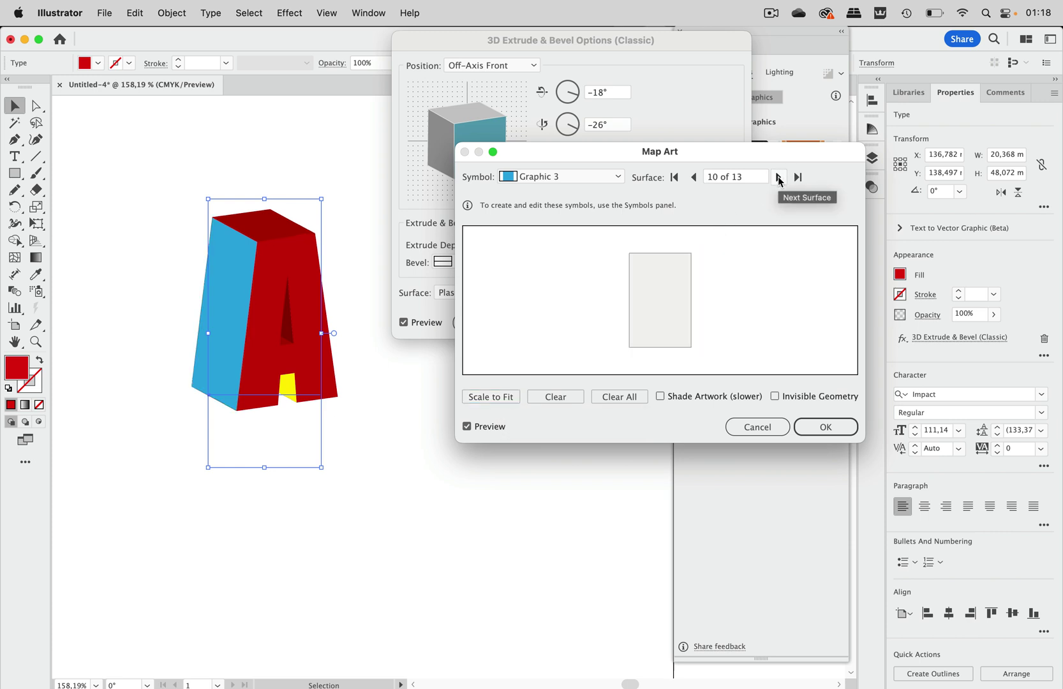
{"action": "left_click", "coordinate": [618, 176]}
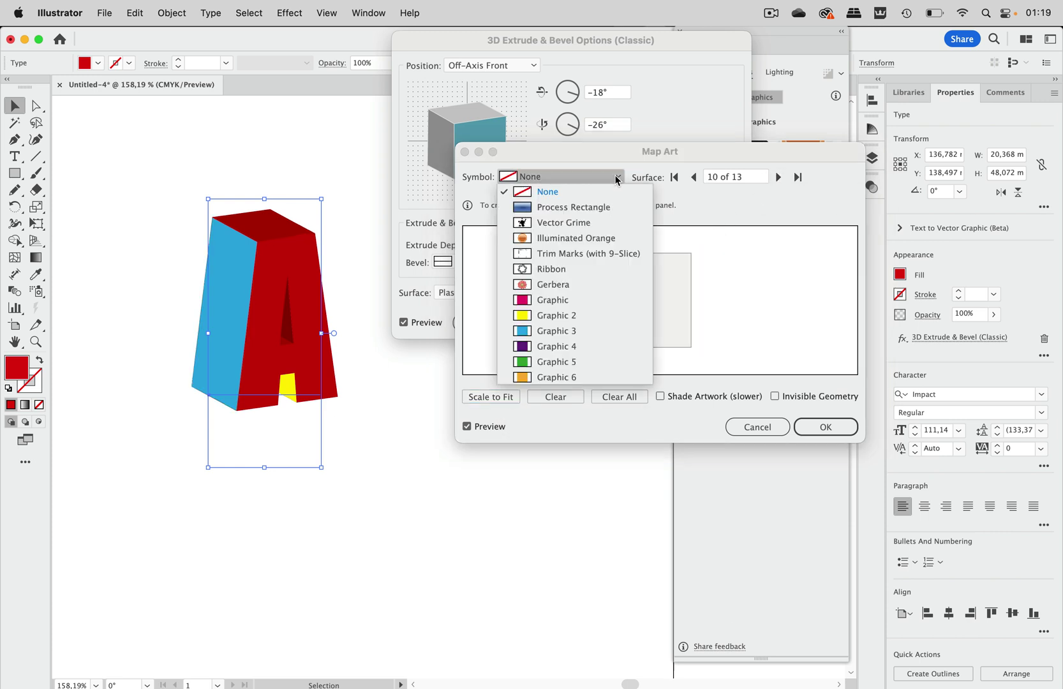
{"action": "left_click", "coordinate": [556, 362]}
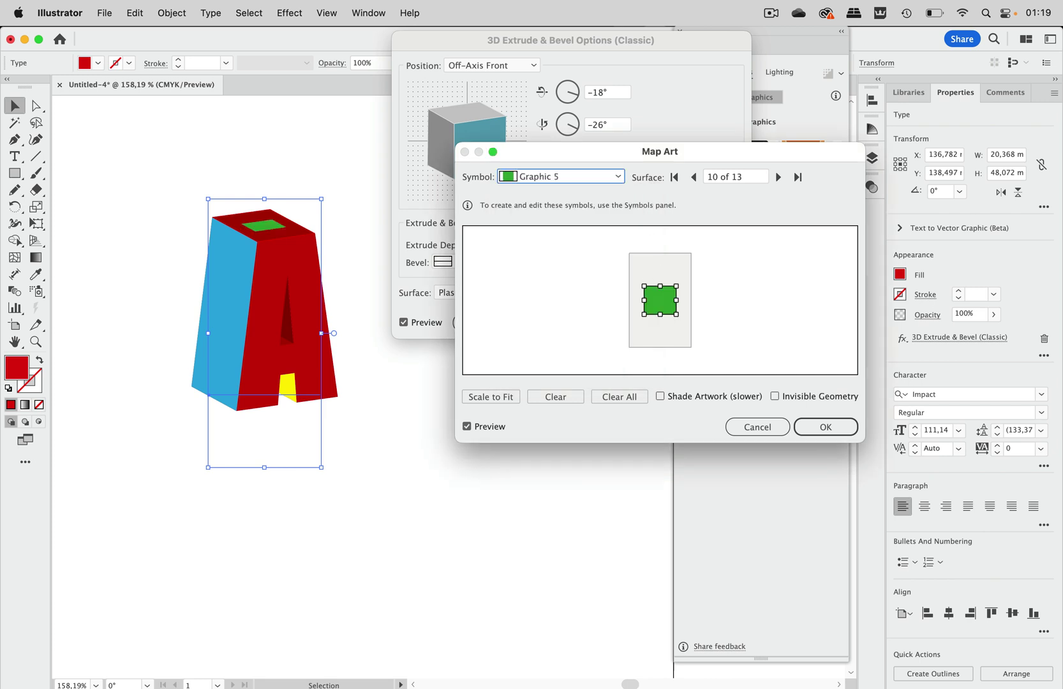
{"action": "left_click", "coordinate": [491, 397]}
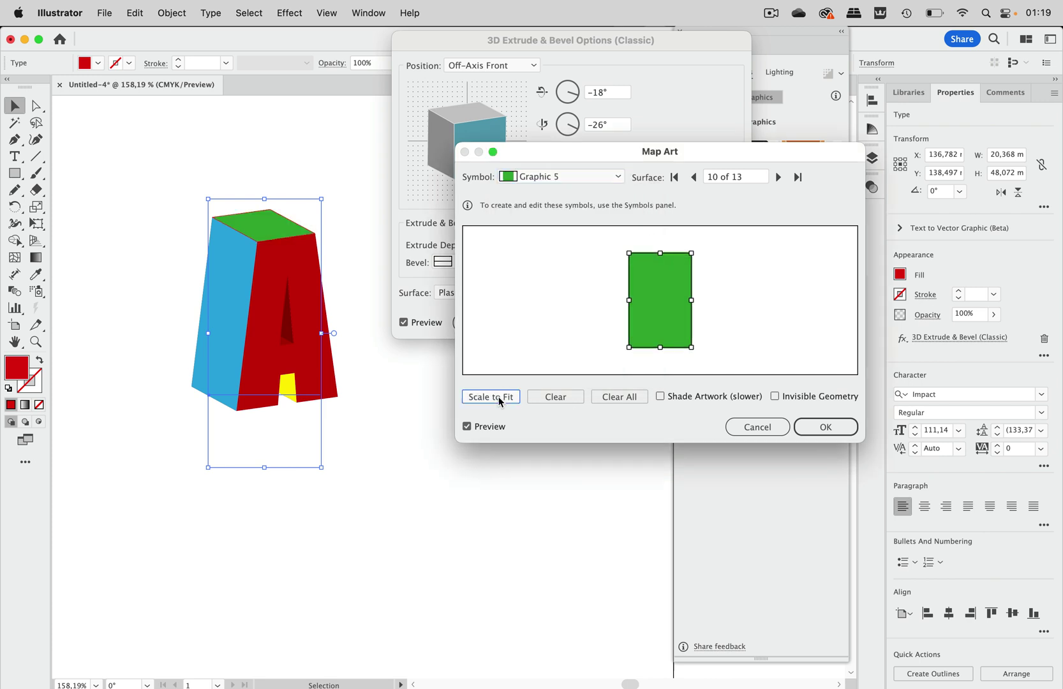
{"action": "left_click", "coordinate": [778, 177]}
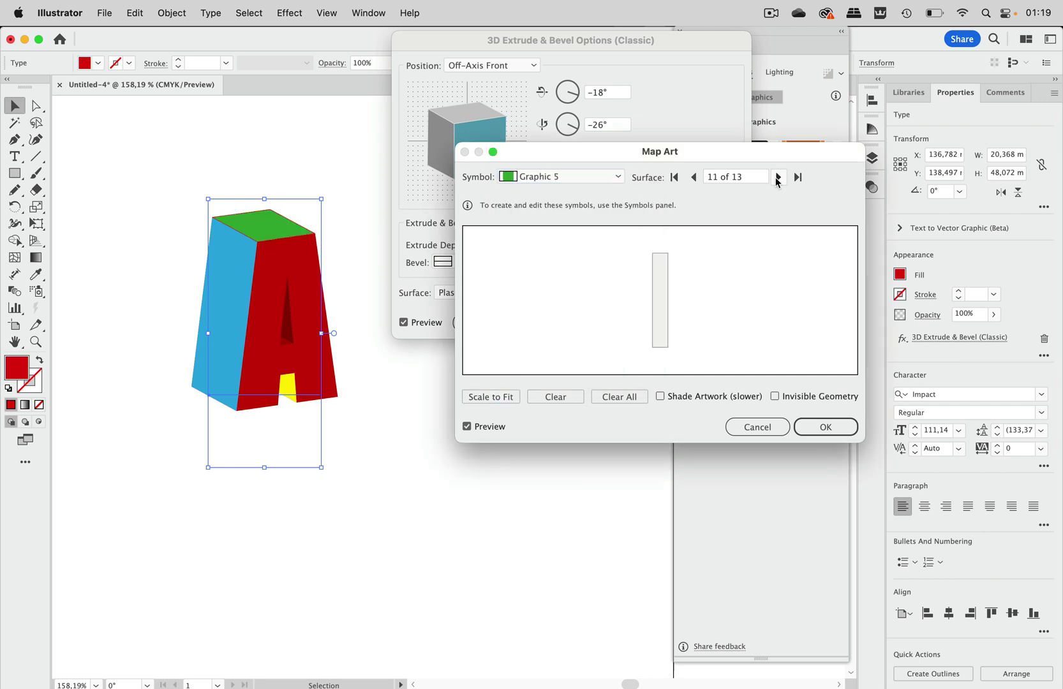
{"action": "left_click", "coordinate": [577, 176]}
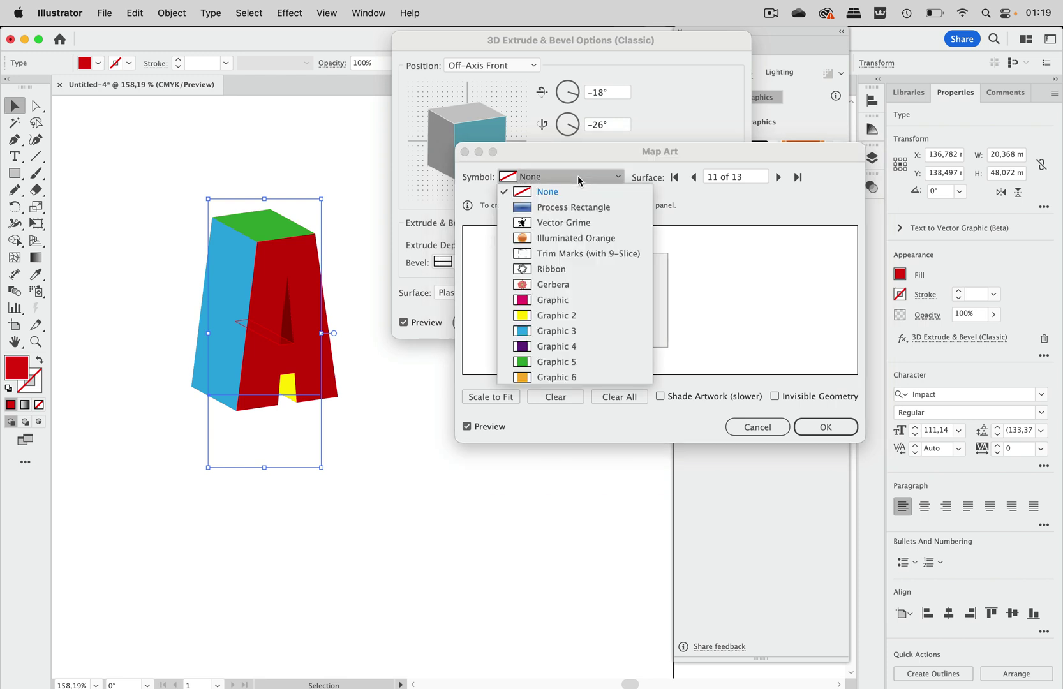
{"action": "left_click", "coordinate": [561, 362]}
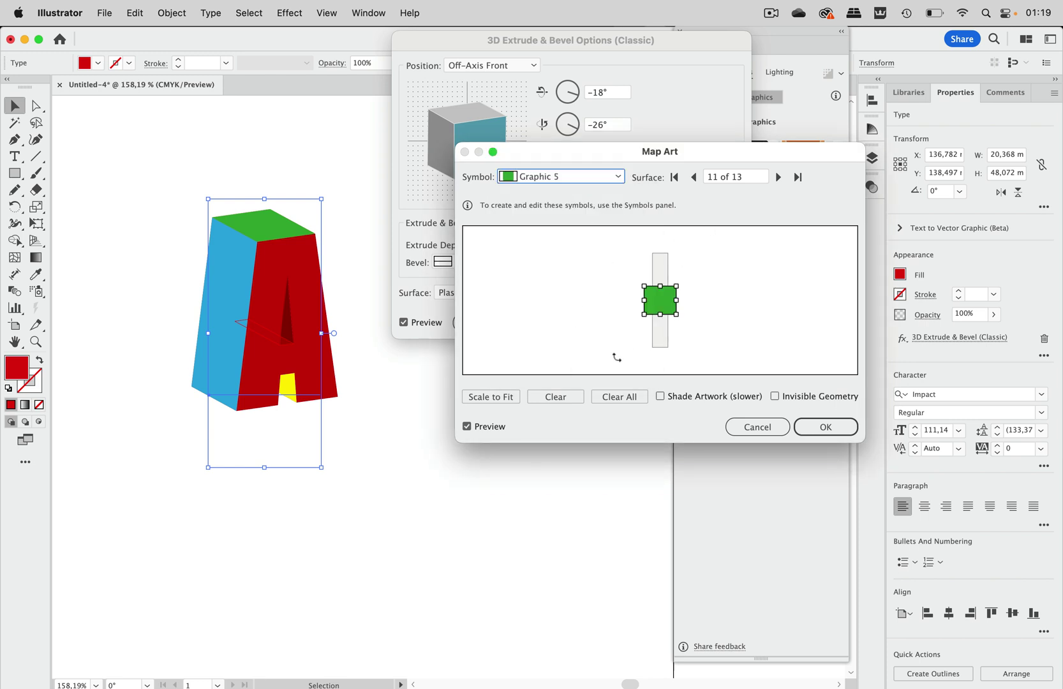
{"action": "left_click", "coordinate": [502, 398]}
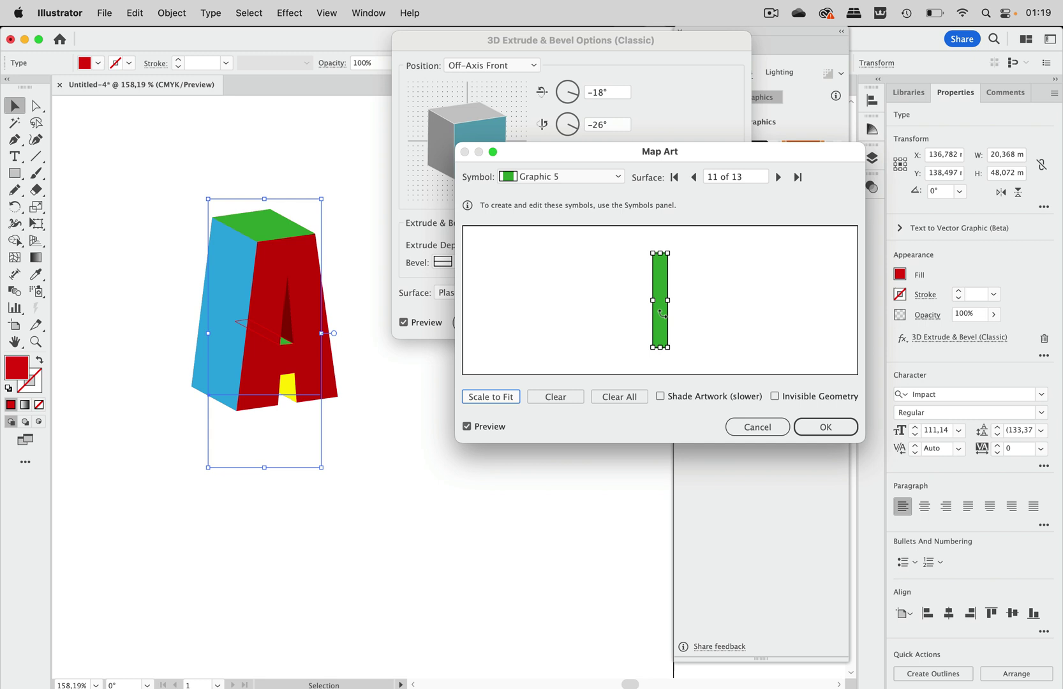
- Map purple Graphic 4 onto surface 12, scaled to fit
{"action": "left_click", "coordinate": [779, 177]}
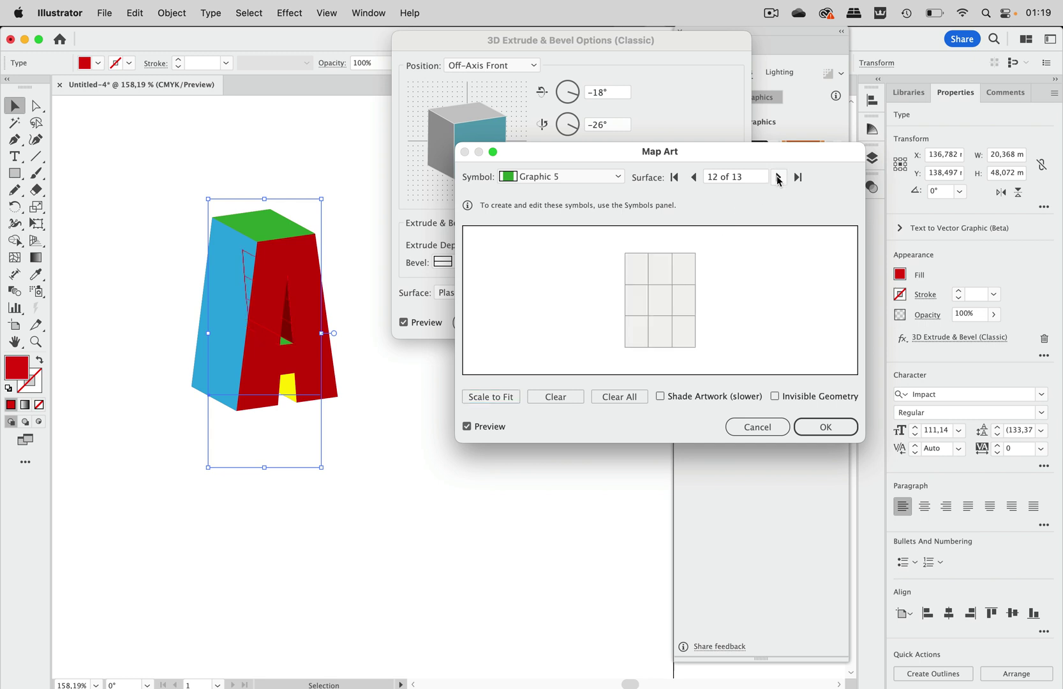
{"action": "left_click", "coordinate": [538, 178]}
{"action": "left_click", "coordinate": [557, 340]}
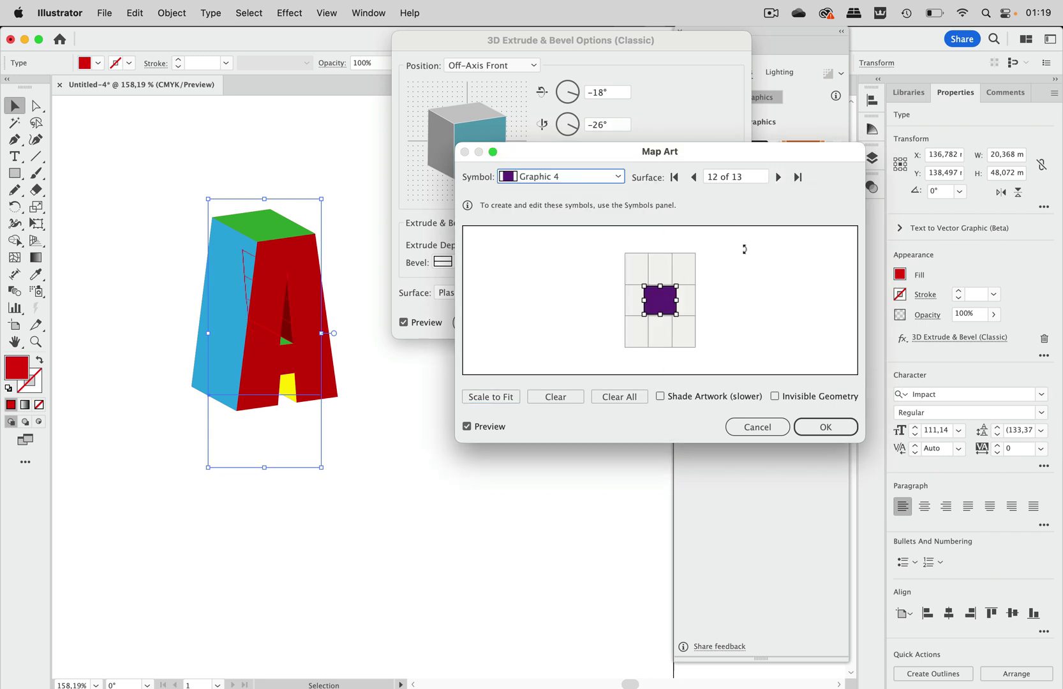
{"action": "left_click", "coordinate": [490, 397]}
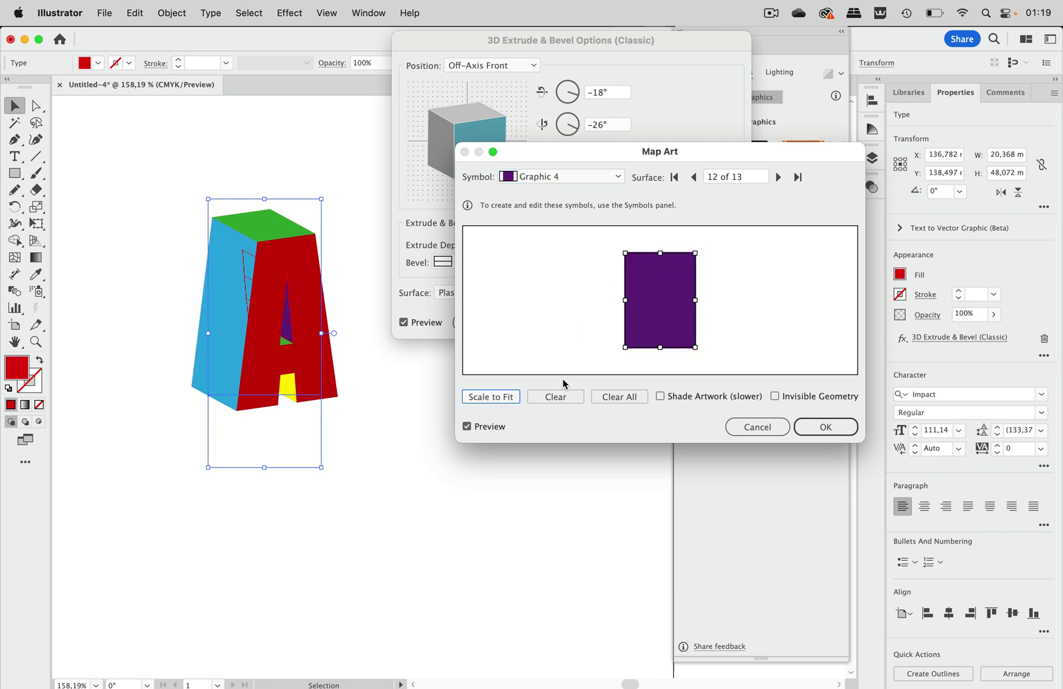
{"action": "left_click", "coordinate": [779, 179]}
- Map yellow Graphic 2 onto surface 2, scaled to fit
{"action": "left_click", "coordinate": [779, 179]}
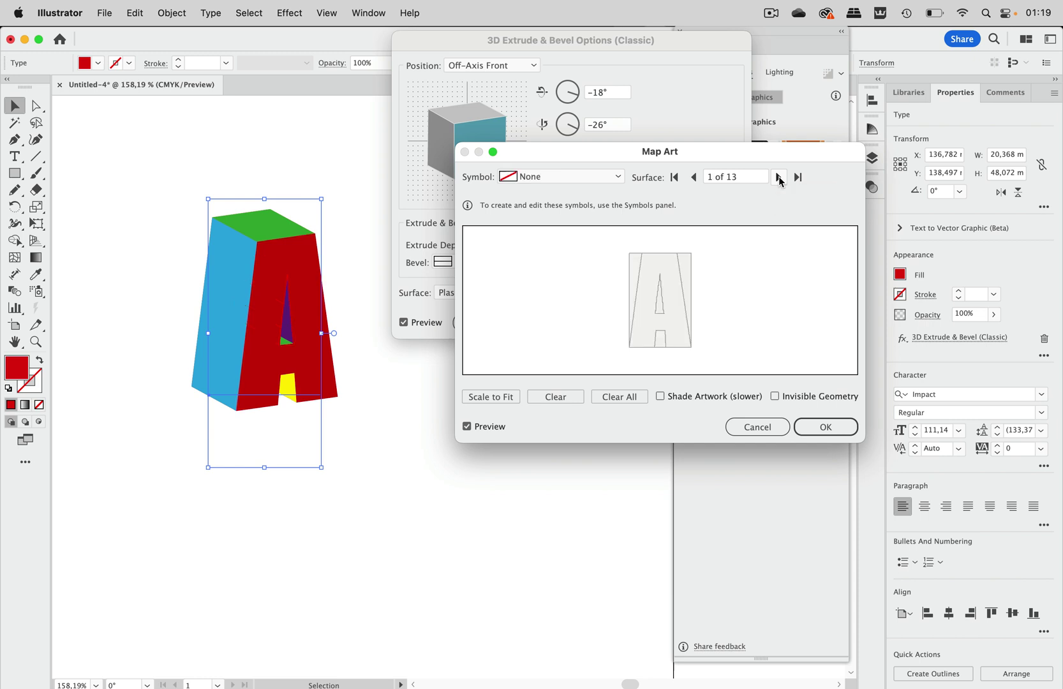
{"action": "left_click", "coordinate": [779, 179]}
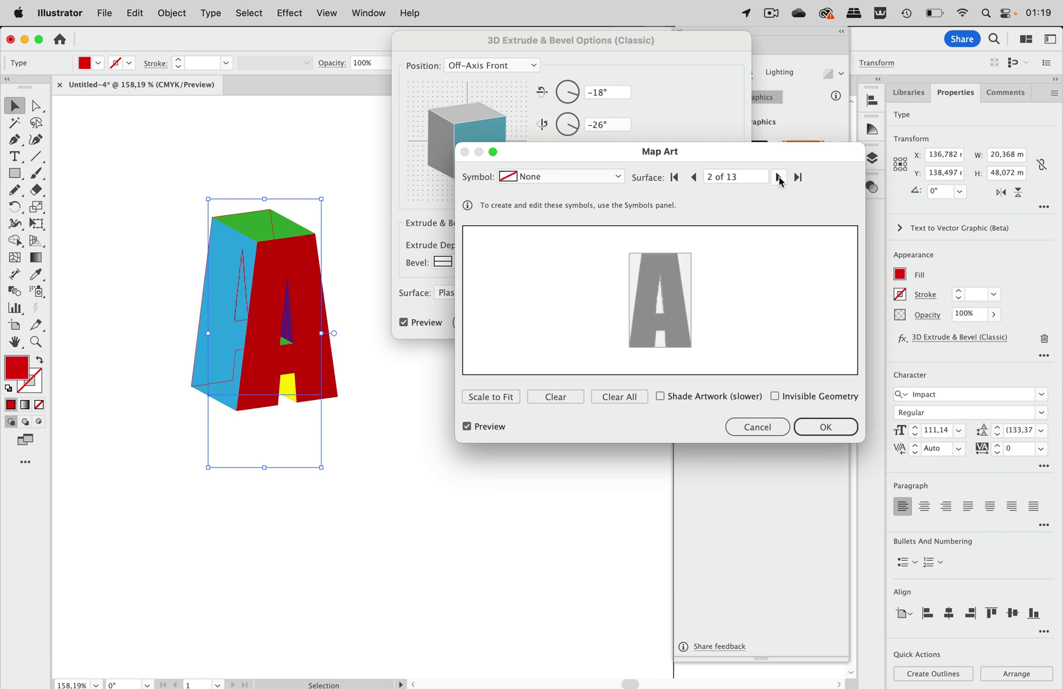
{"action": "left_click", "coordinate": [589, 174]}
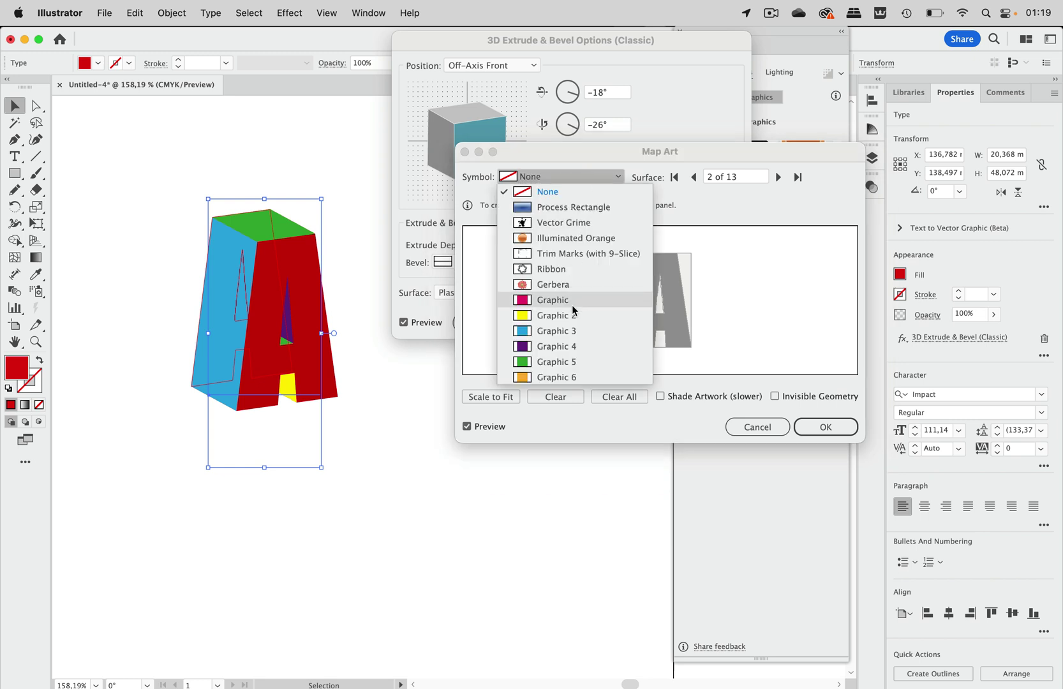
{"action": "left_click", "coordinate": [556, 316]}
{"action": "left_click", "coordinate": [488, 397]}
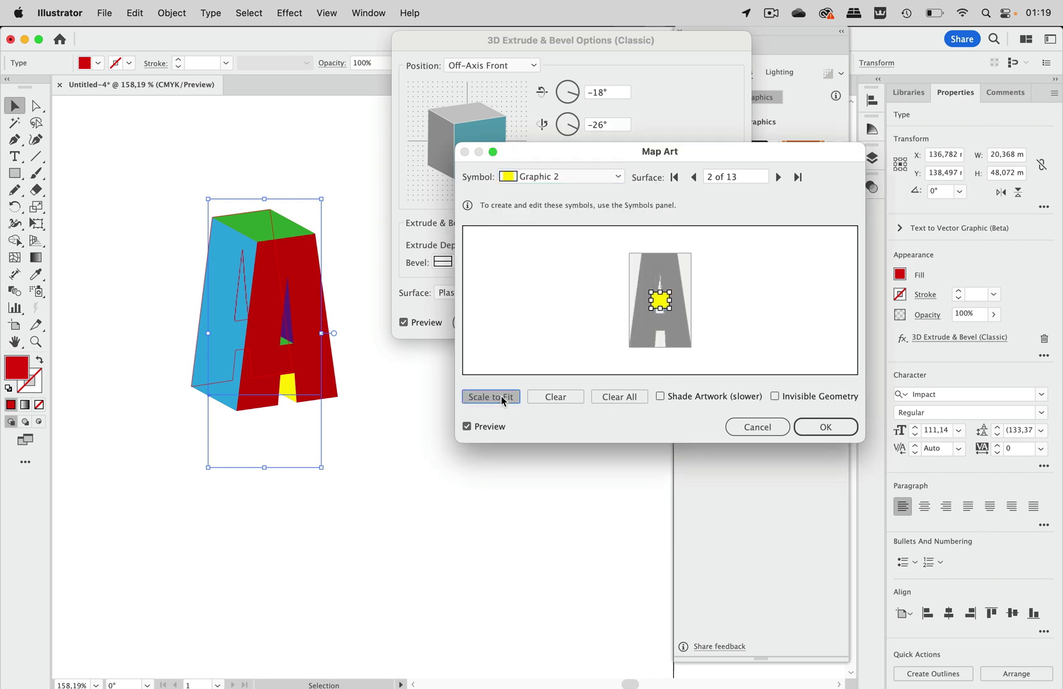
- Map orange Graphic 6 onto surface 3, scaled to fit, and confirm the art mapping
{"action": "left_click", "coordinate": [780, 177]}
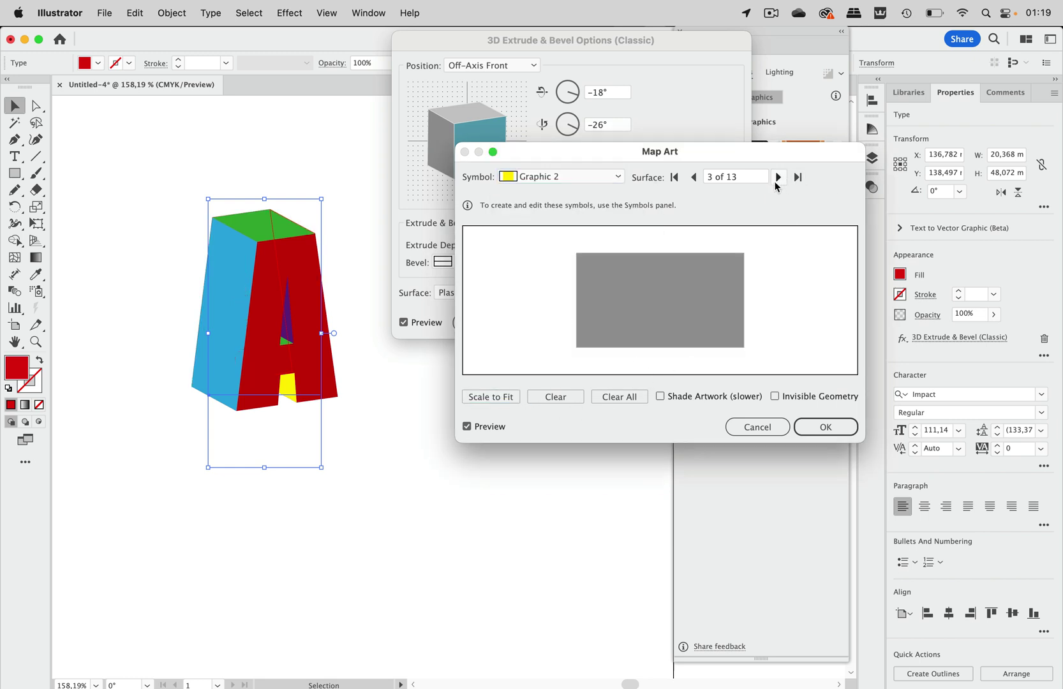
{"action": "left_click", "coordinate": [555, 181]}
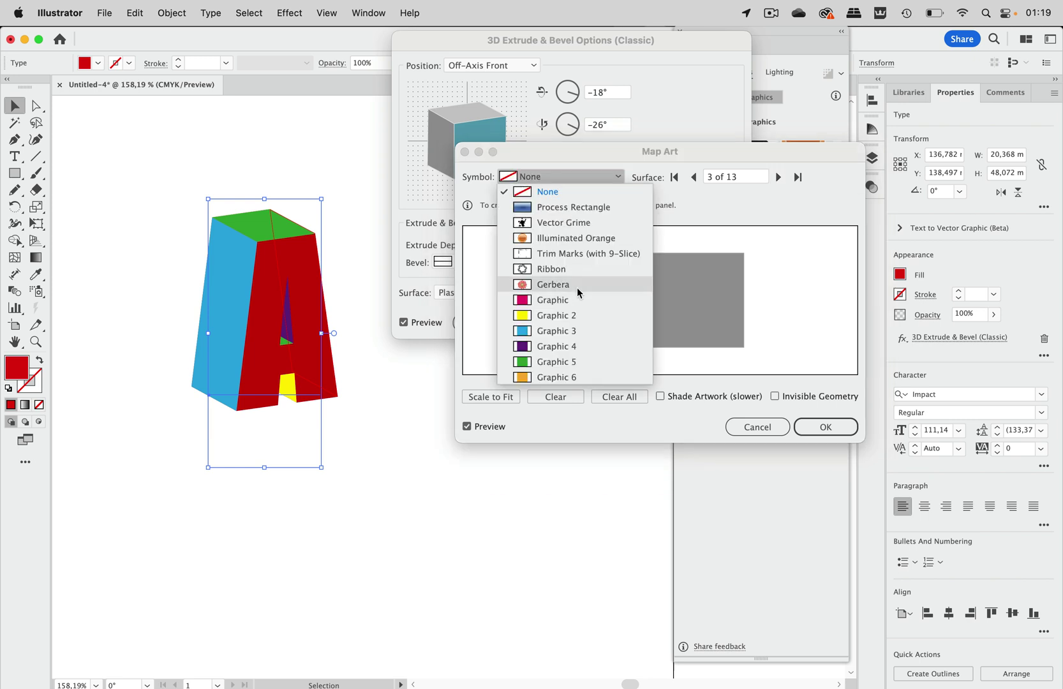
{"action": "left_click", "coordinate": [555, 378]}
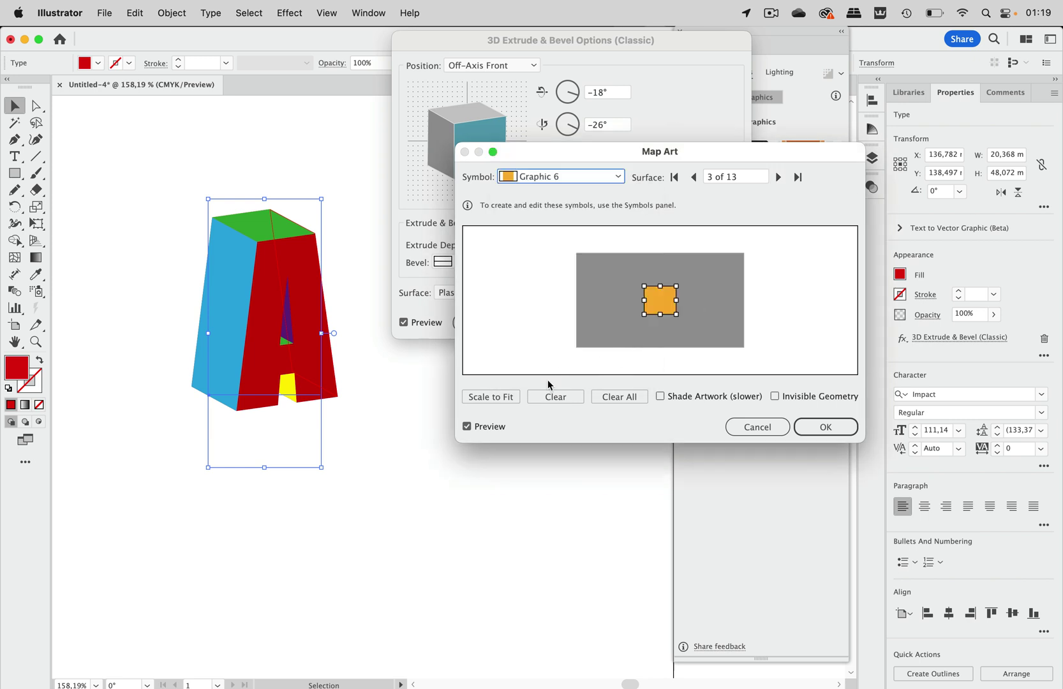
{"action": "left_click", "coordinate": [518, 396]}
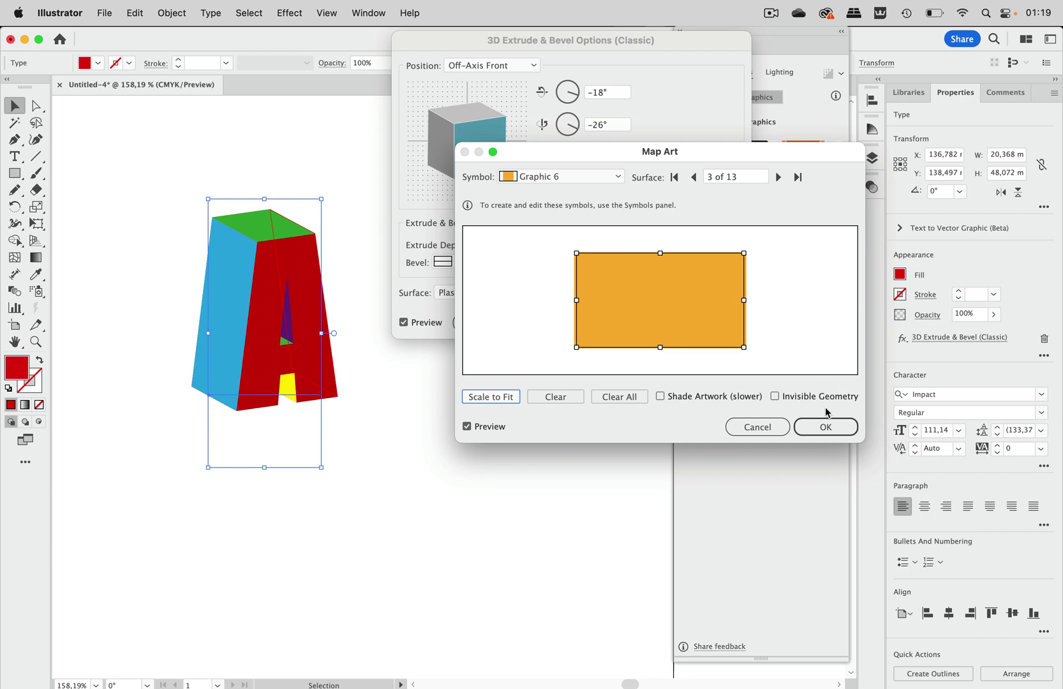
{"action": "left_click", "coordinate": [827, 430]}
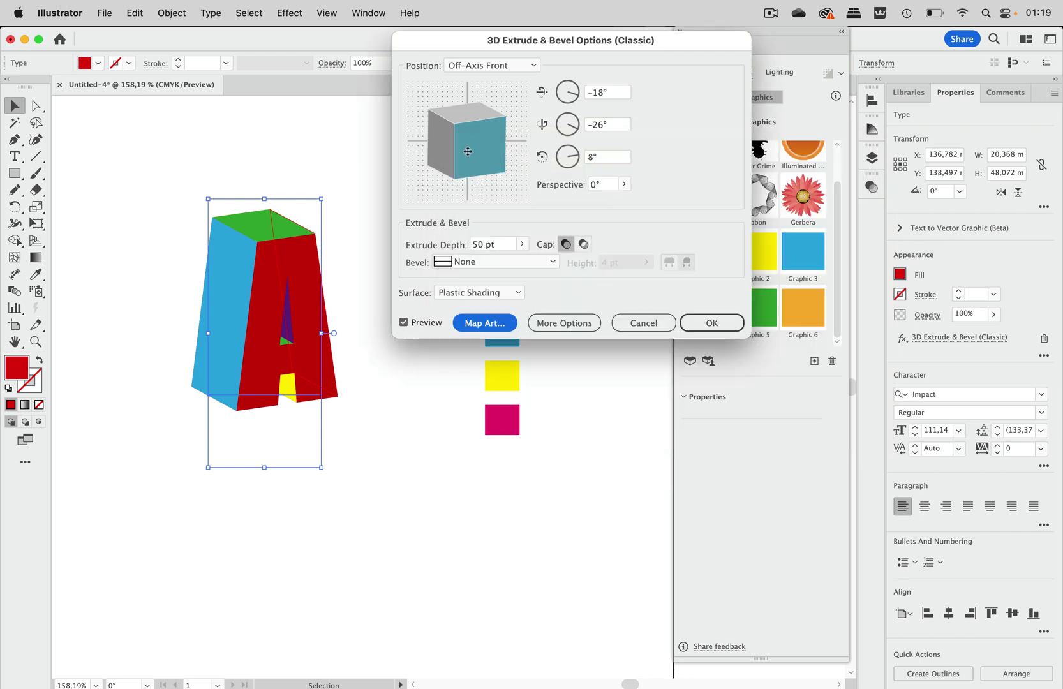
- Drag the rotation cube to a custom rotation of -11°, -9° and -14°
{"action": "mouse_move", "coordinate": [486, 152]}
{"action": "left_mouse_down"}
{"action": "mouse_move", "coordinate": [464, 177]}
{"action": "mouse_move", "coordinate": [492, 142]}
{"action": "mouse_move", "coordinate": [450, 126]}
{"action": "mouse_move", "coordinate": [491, 131]}
{"action": "mouse_move", "coordinate": [464, 155]}
{"action": "mouse_move", "coordinate": [463, 97]}
{"action": "mouse_move", "coordinate": [500, 157]}
{"action": "mouse_move", "coordinate": [452, 138]}
{"action": "mouse_move", "coordinate": [521, 129]}
{"action": "mouse_move", "coordinate": [475, 137]}
{"action": "left_mouse_up"}
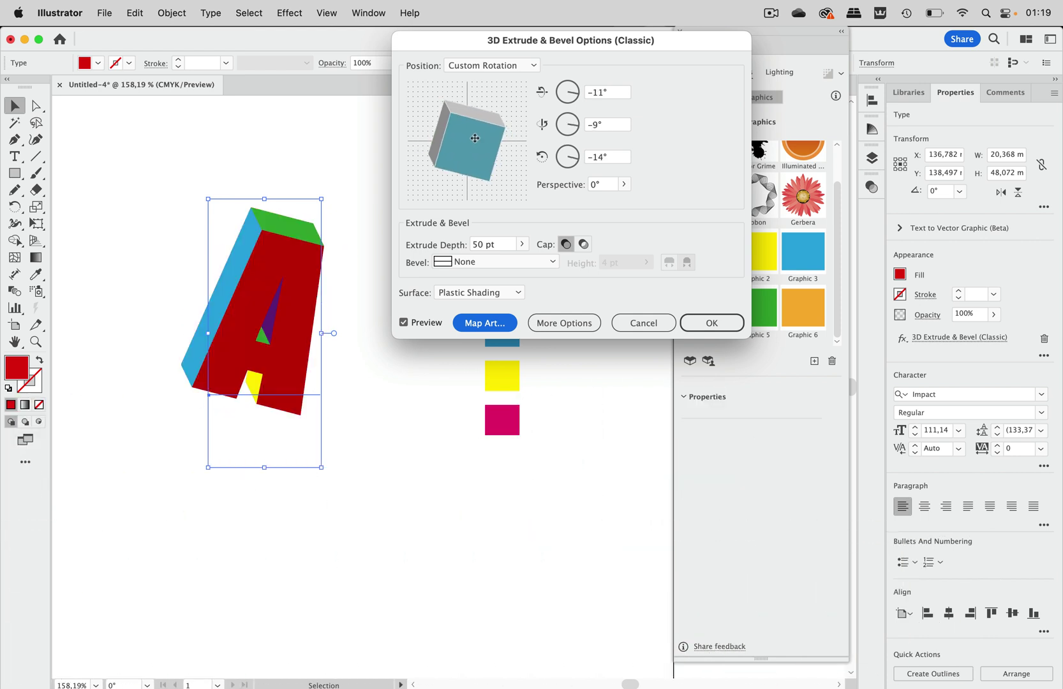